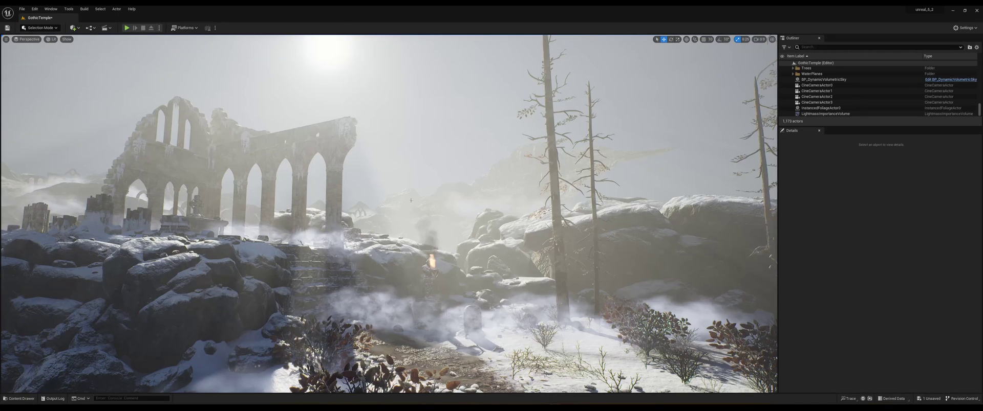
Add a new level sequence to the temple level from the cinematics menu
right_drag(410, 200, 378, 178)
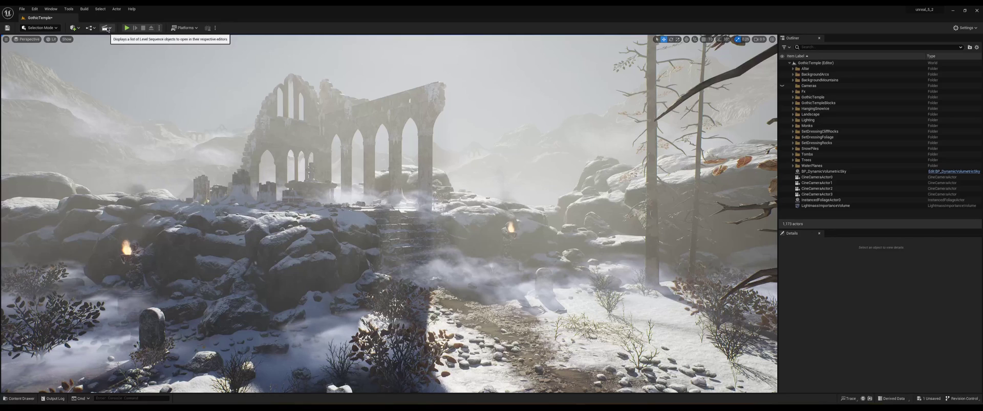
click(105, 29)
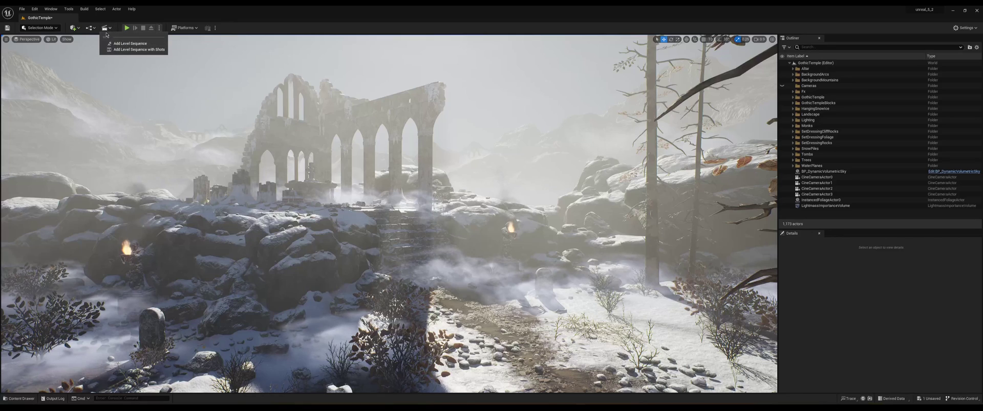
click(130, 43)
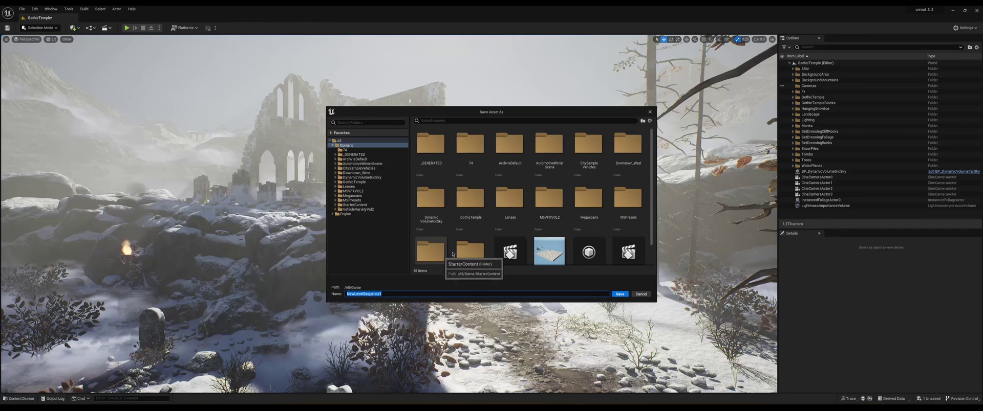
Save NewLevelSequence1 in a new folder named gothic
right_click(414, 166)
click(436, 175)
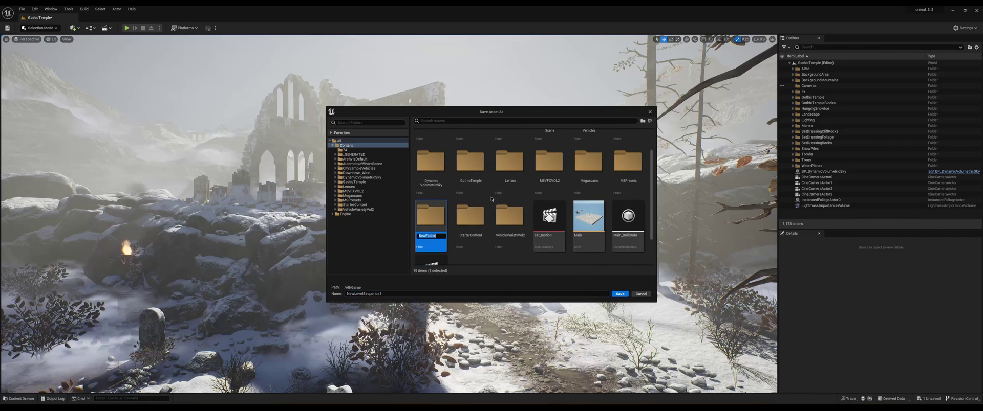
text(gothic)
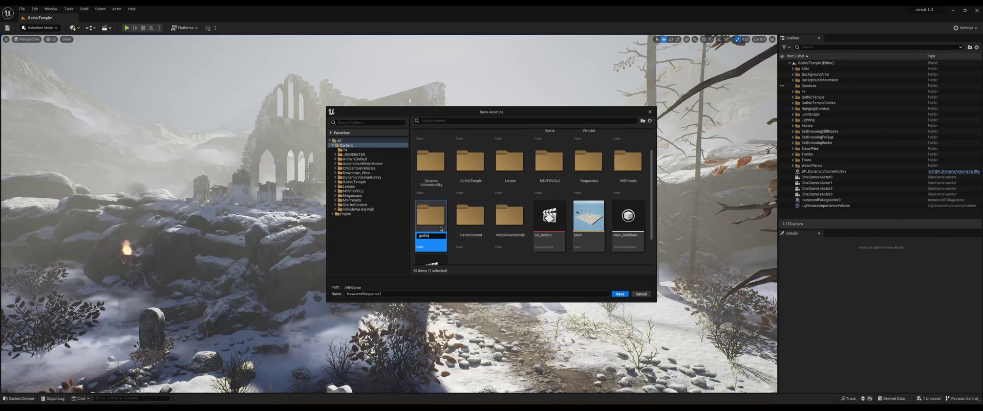
key(Return)
double_click(469, 171)
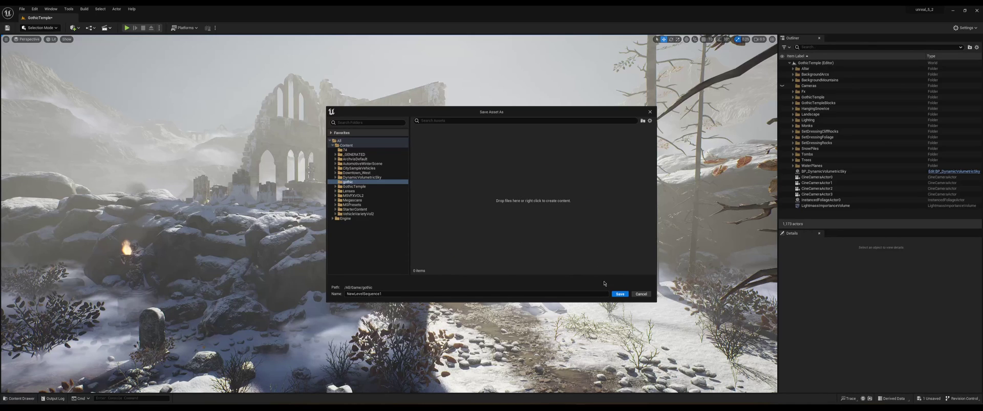
click(619, 294)
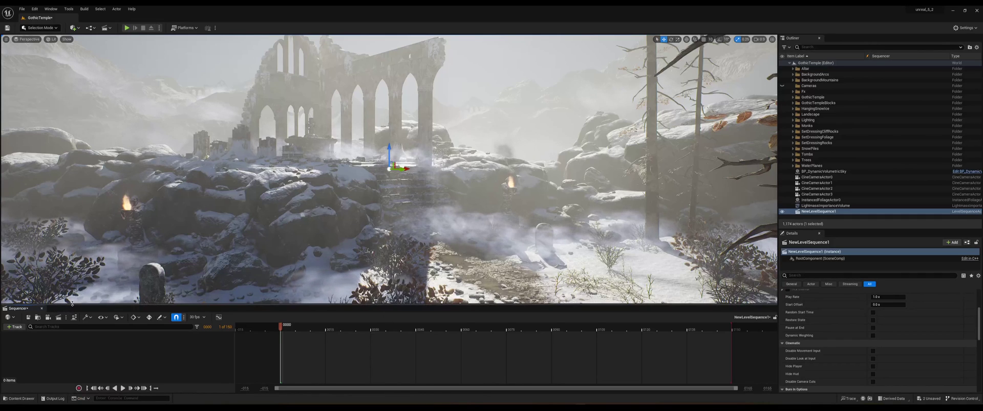
Enlarge the Sequencer panel and set the sequence frame rate to 24 fps (film)
drag(71, 307, 76, 259)
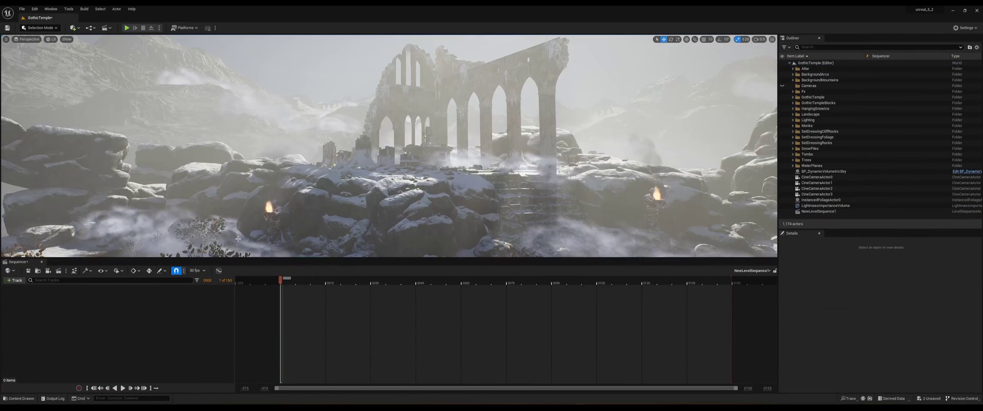
click(200, 270)
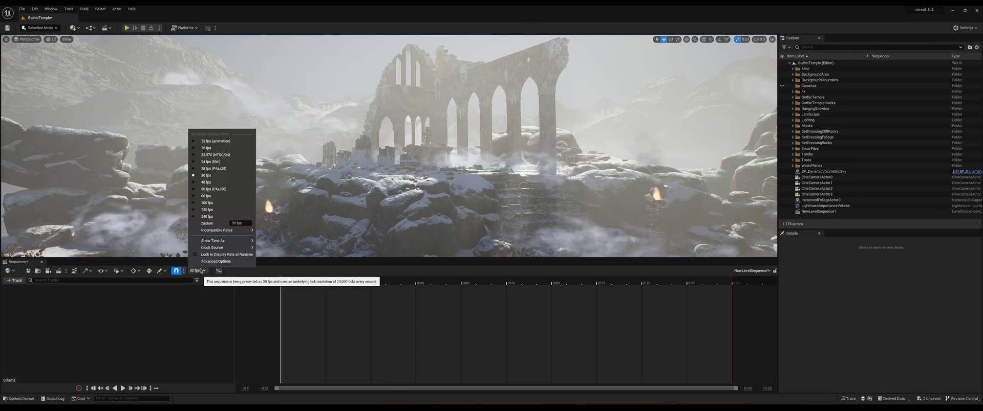
click(194, 162)
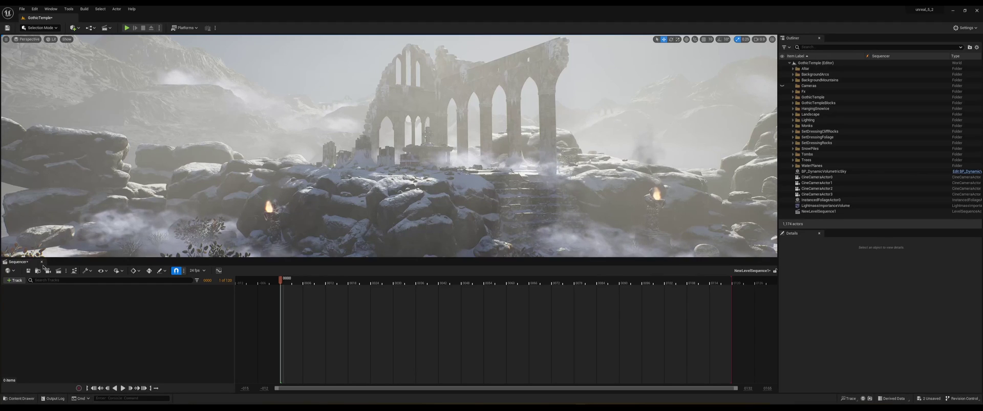
Add CineCameraActor0 as a sequence track and trim its camera cut section shorter
click(16, 281)
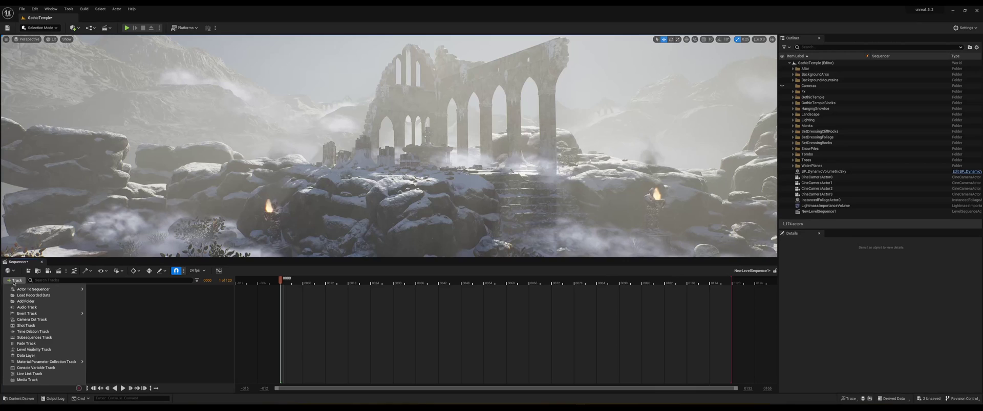
mouse_move(30, 289)
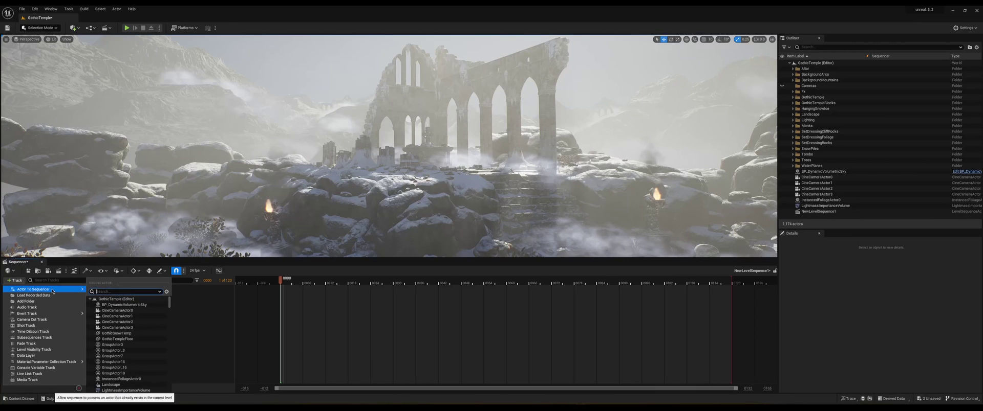
click(113, 311)
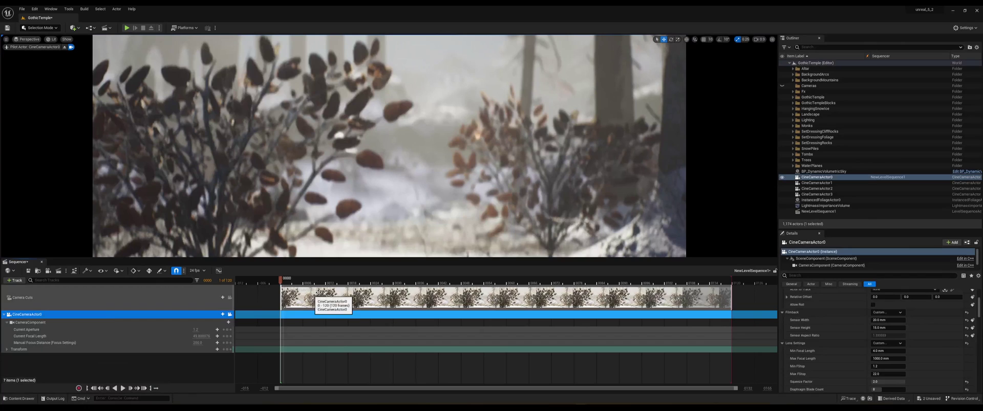
drag(729, 302, 439, 291)
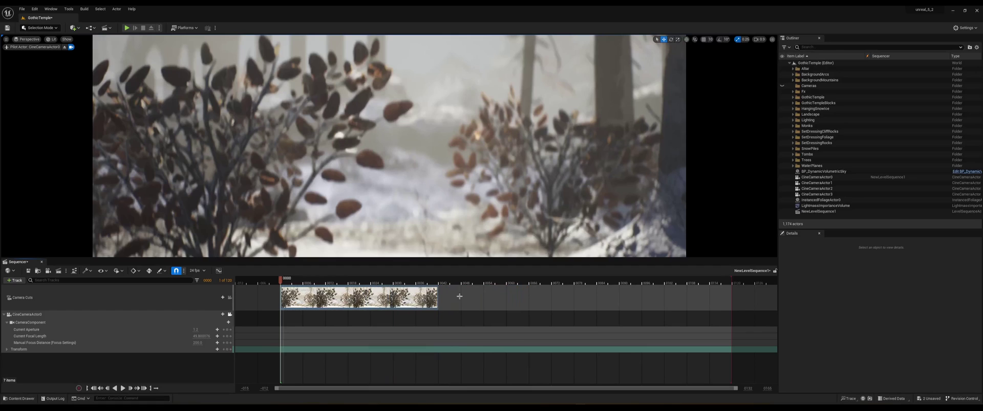
Set the working range end to 500 and extend the playback end to about frame 480
click(630, 280)
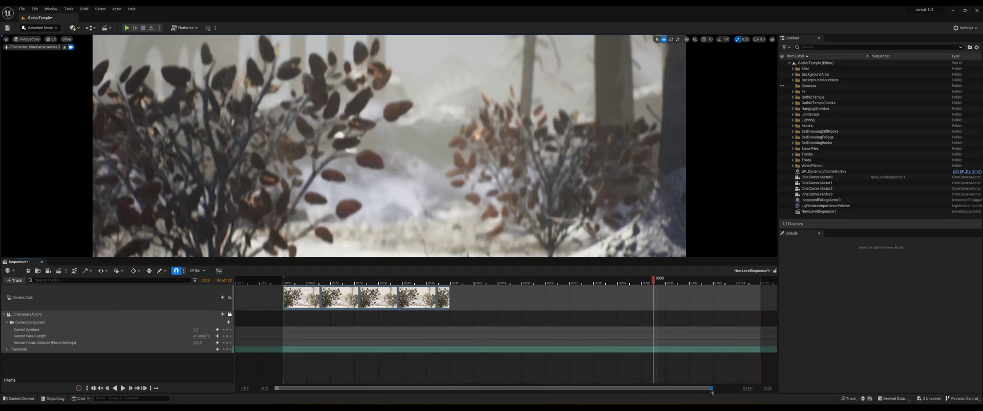
click(767, 389)
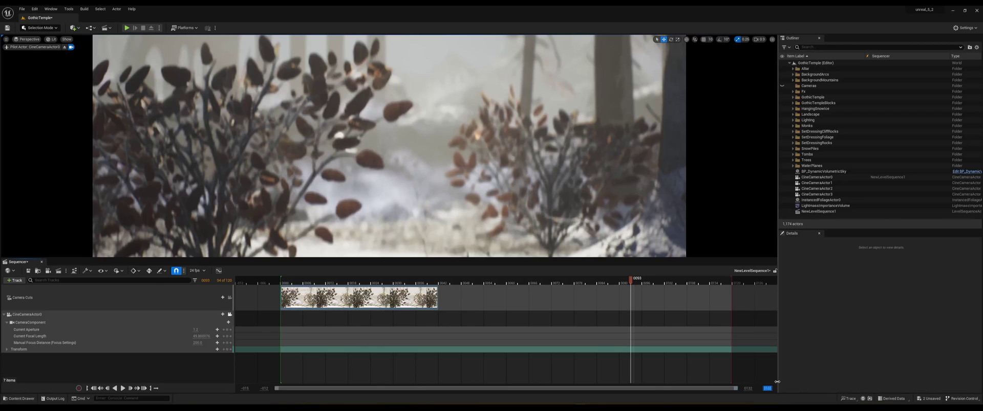
key(BackSpace)
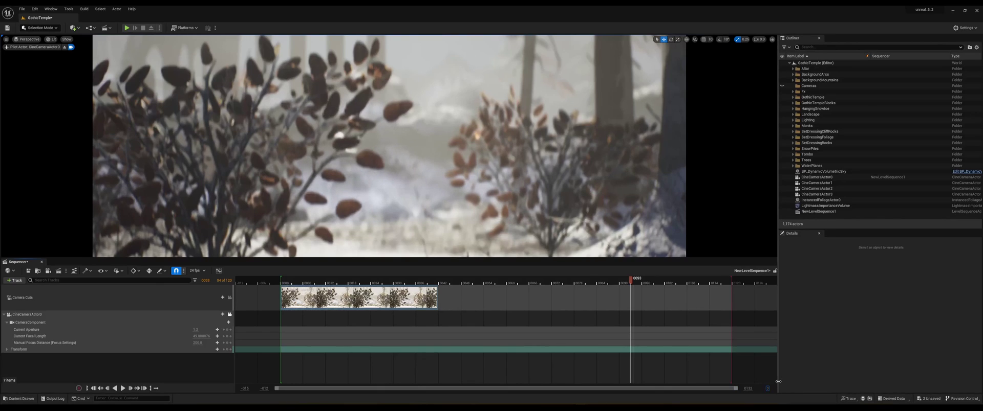
key(Return)
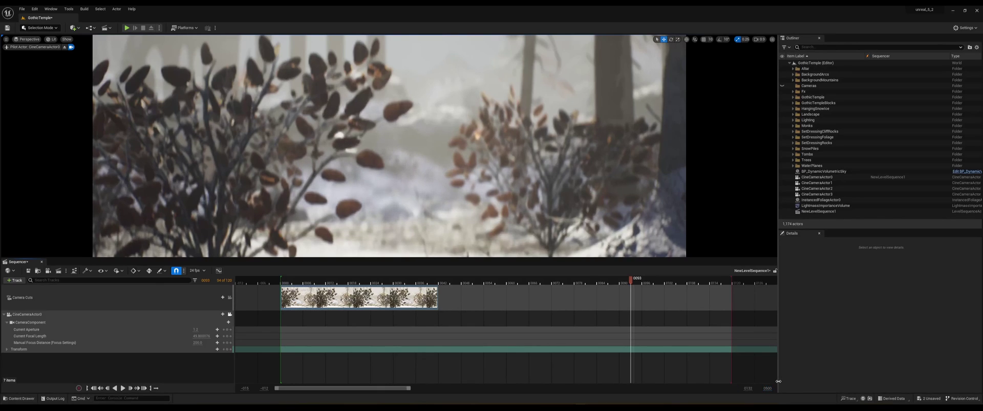
drag(410, 390, 737, 391)
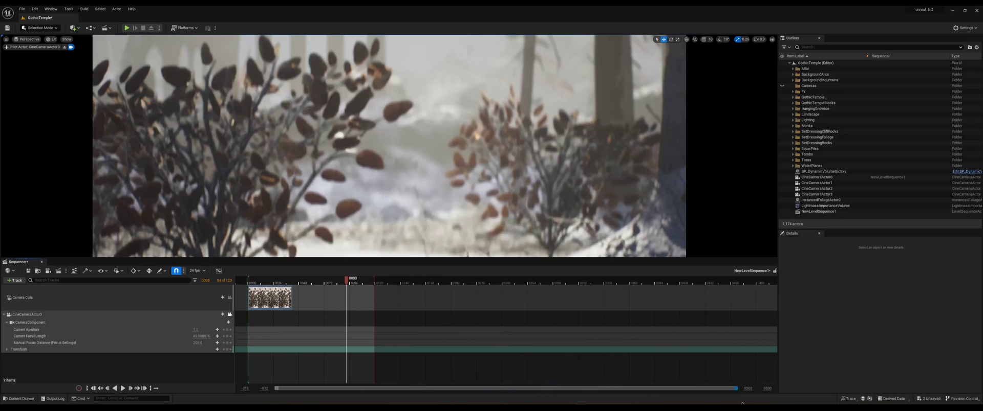
drag(374, 279, 756, 279)
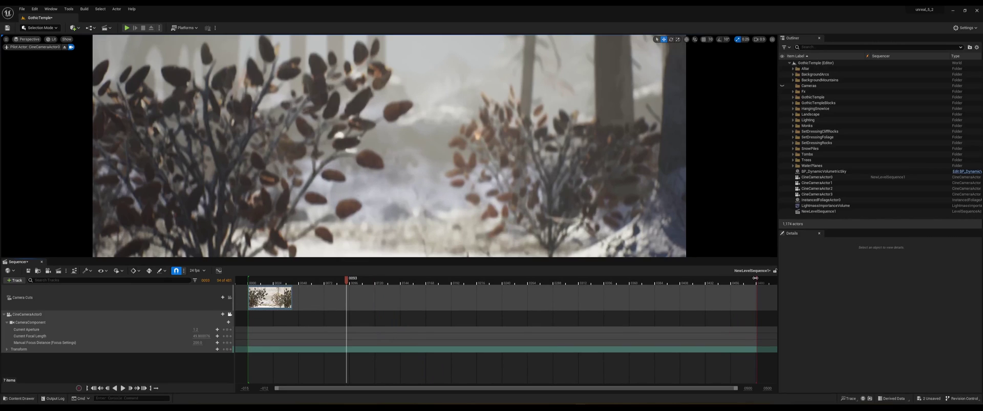
mouse_move(755, 279)
mouse_down()
mouse_move(739, 279)
mouse_move(777, 279)
mouse_move(747, 291)
mouse_move(757, 307)
mouse_up()
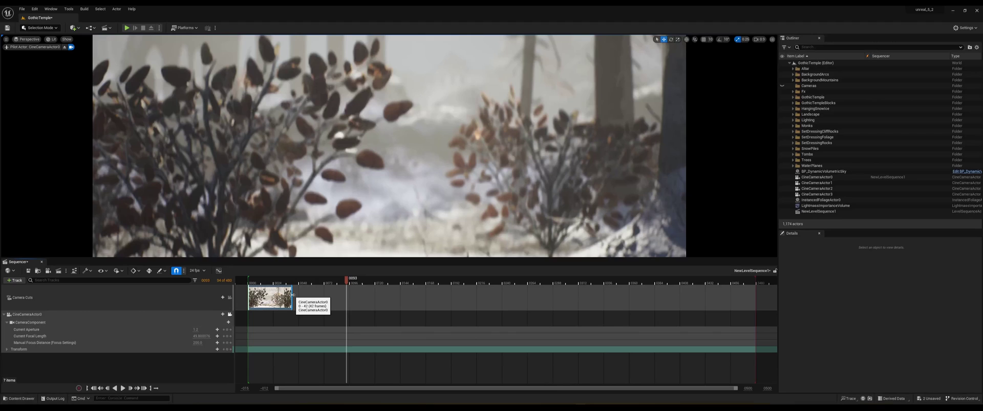
Trim the first camera cut clip to end near frame 90, then zoom the timeline out
drag(291, 295, 378, 300)
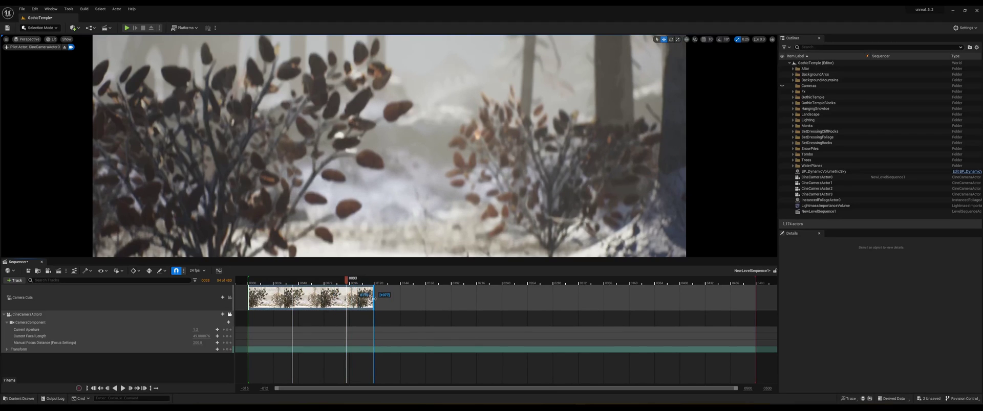
drag(277, 390, 306, 390)
drag(735, 389, 411, 389)
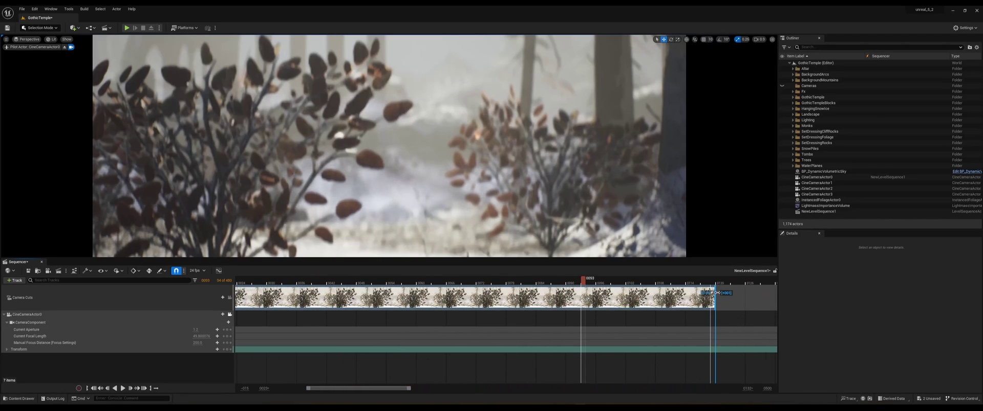
drag(711, 293, 620, 286)
click(567, 282)
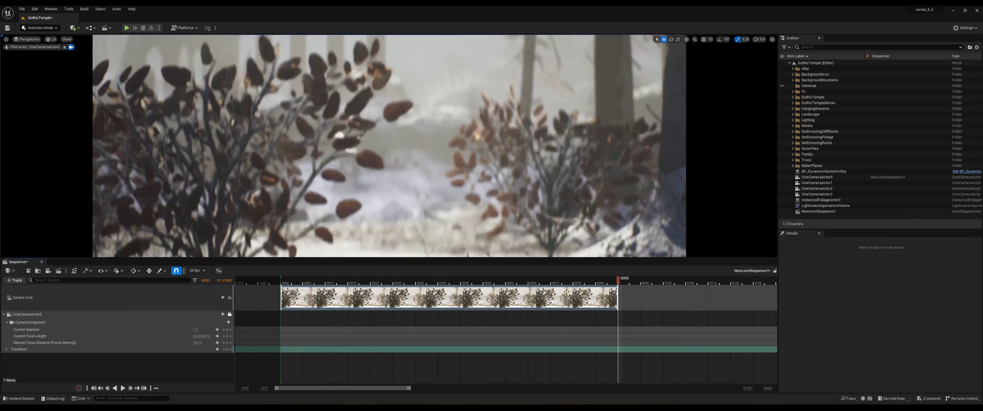
drag(410, 390, 507, 390)
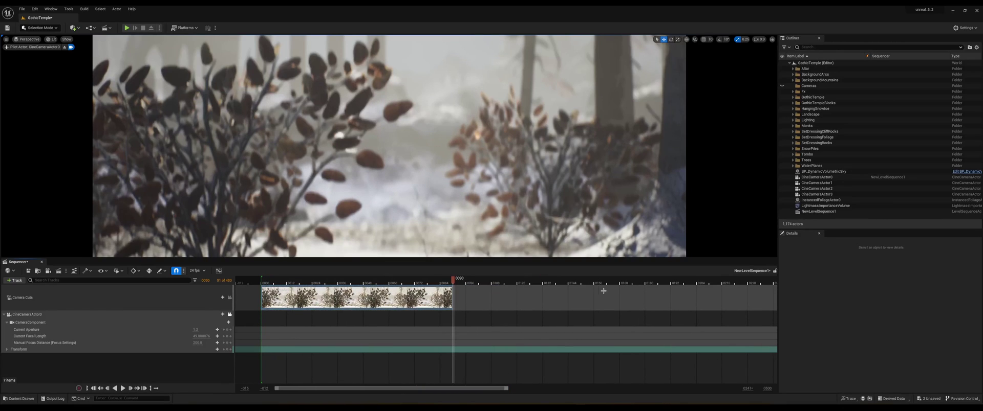
Add a CineCameraActor1 camera cut ending at frame 167
click(221, 300)
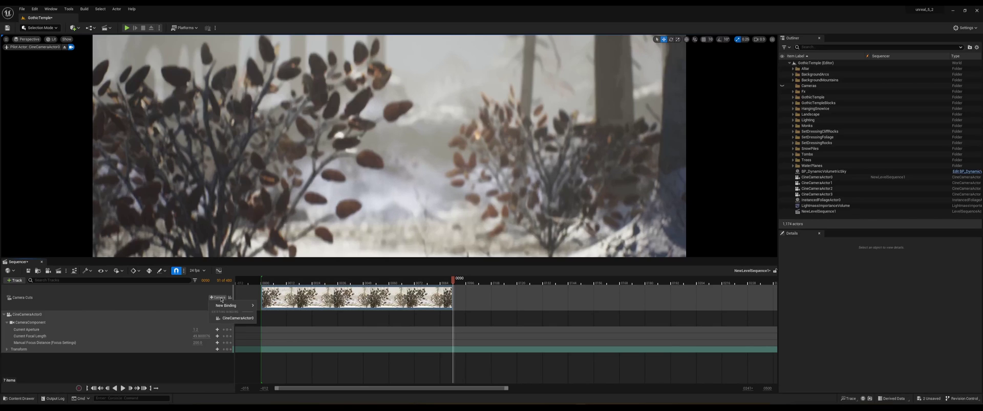
mouse_move(233, 307)
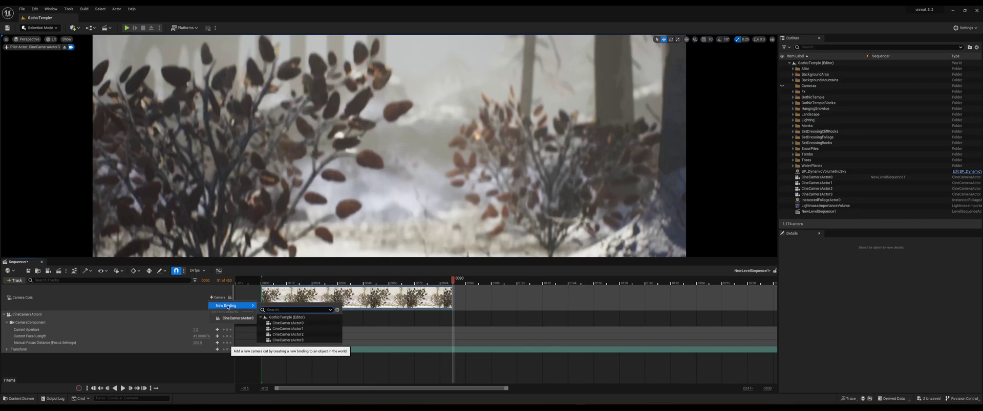
click(291, 328)
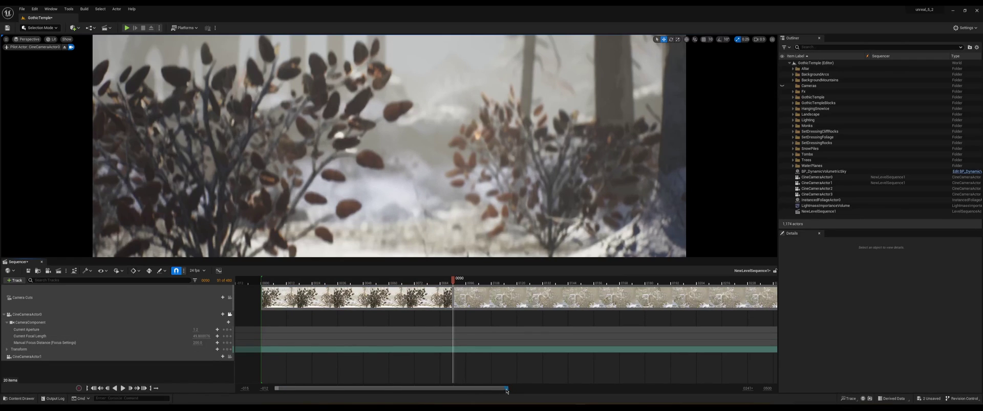
drag(509, 389, 737, 389)
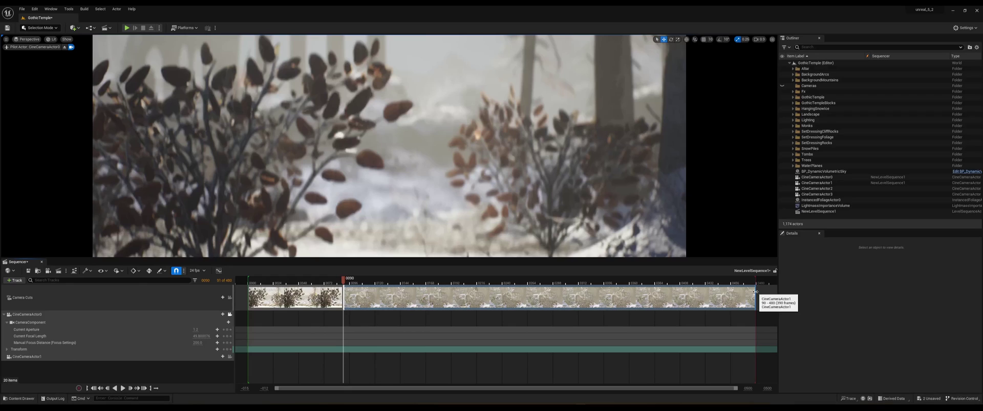
drag(755, 293, 425, 307)
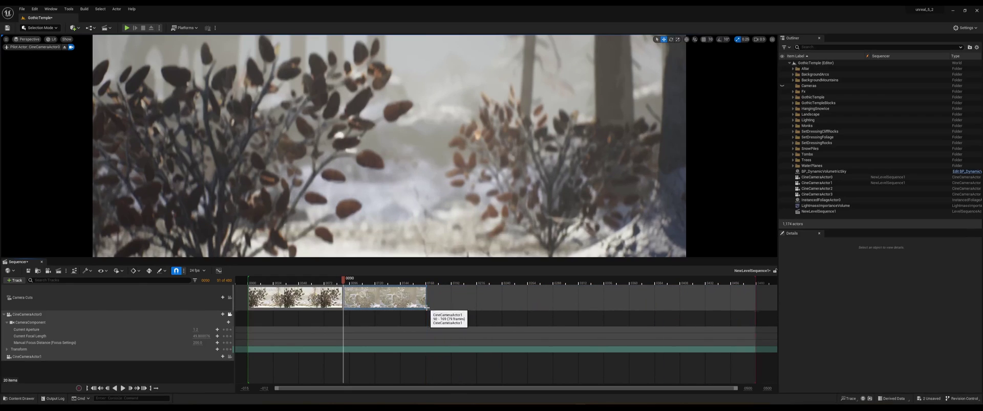
click(352, 281)
drag(357, 282, 449, 288)
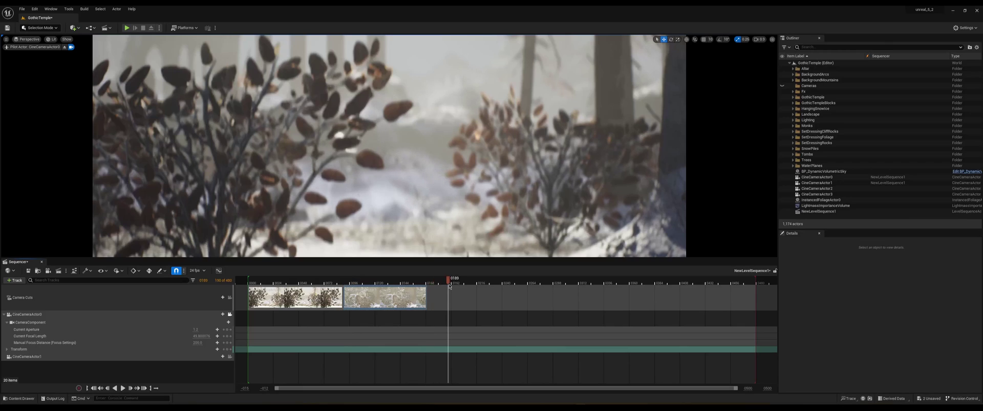
Add CineCameraActor2 and CineCameraActor3 shots, shorten the last one, and return to the start
click(221, 298)
mouse_move(228, 310)
click(297, 334)
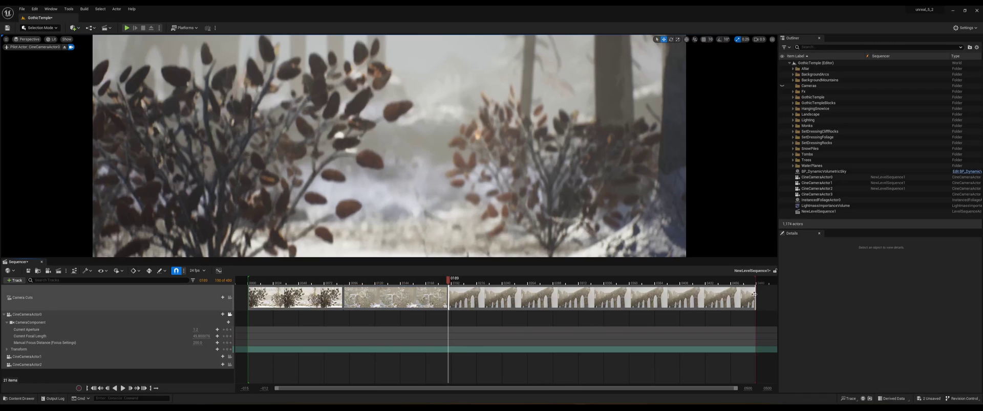
key(ctrl+z)
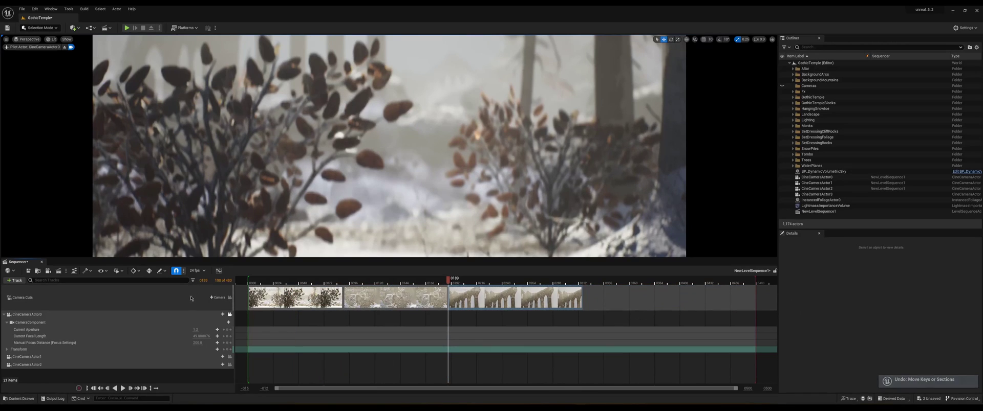
click(217, 297)
mouse_move(229, 306)
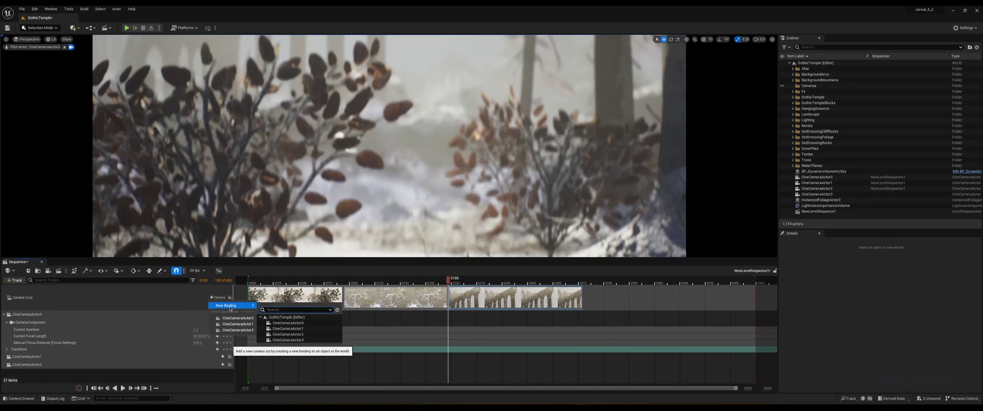
click(288, 340)
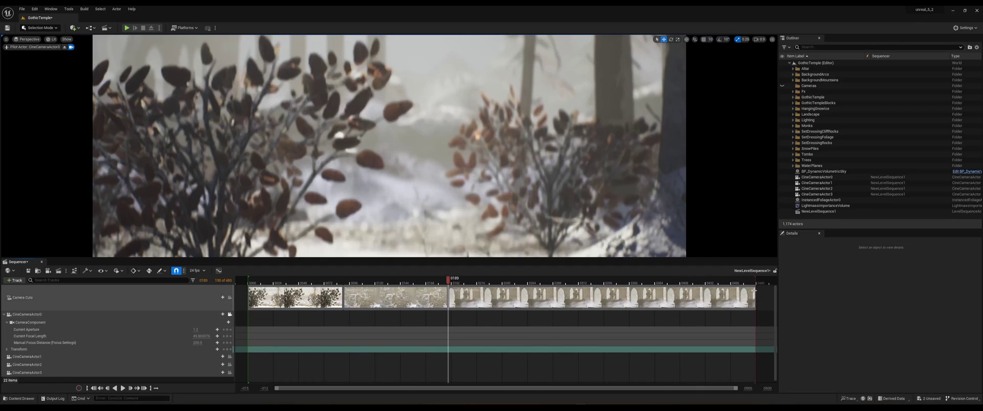
drag(754, 297, 737, 297)
click(582, 281)
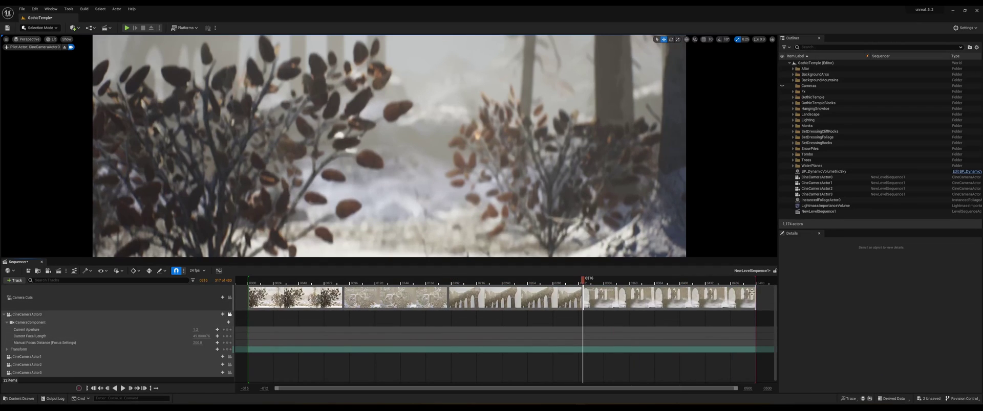
drag(582, 280, 249, 280)
key(space)
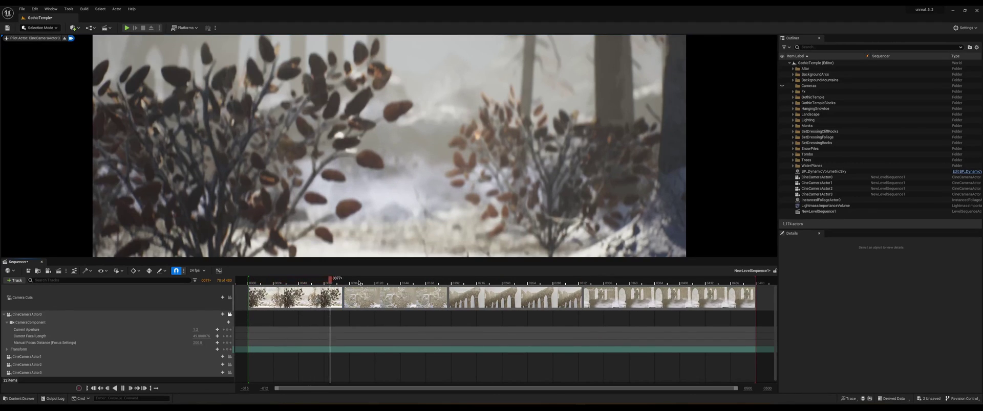
key(space)
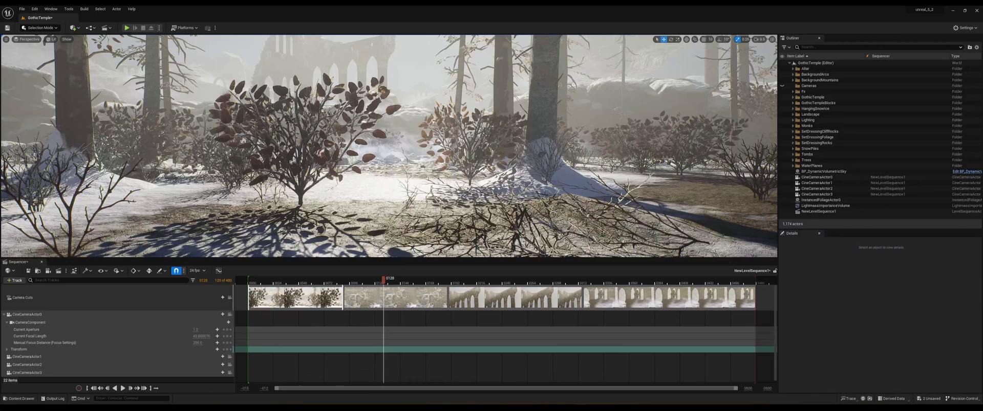
drag(272, 283, 252, 284)
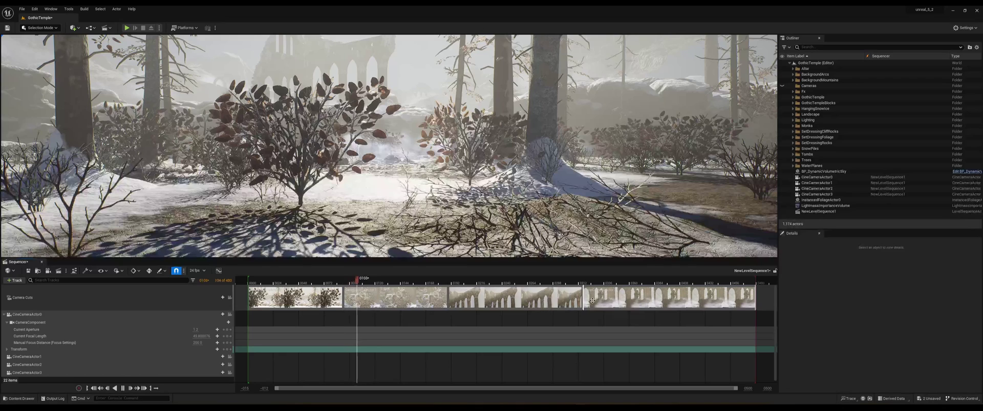
key(space)
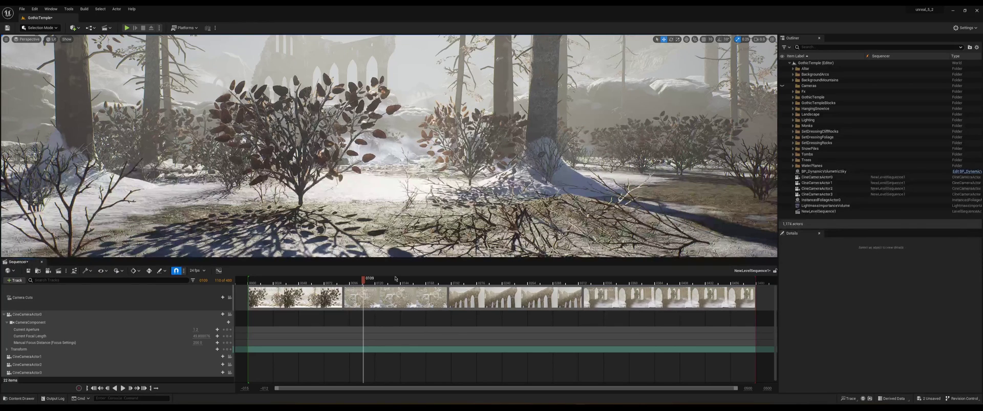
click(274, 280)
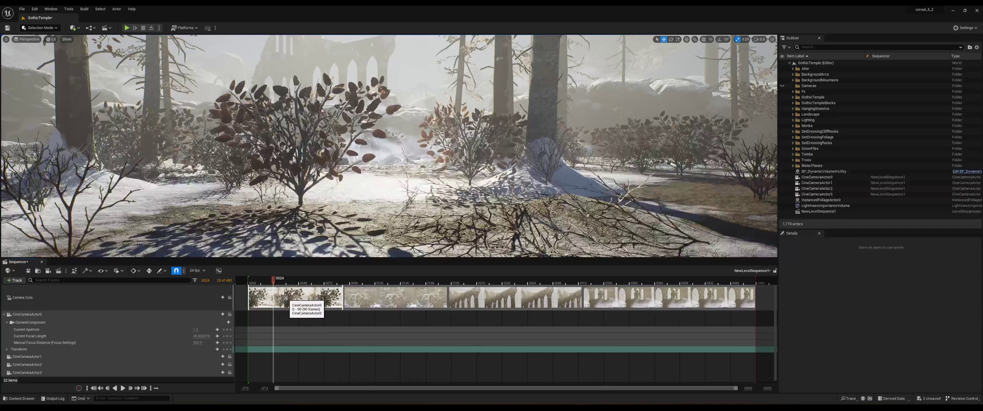
click(34, 40)
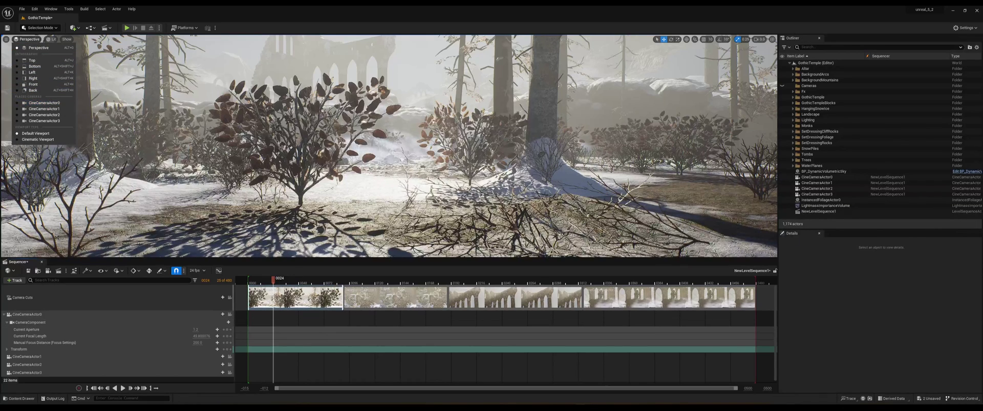
click(44, 102)
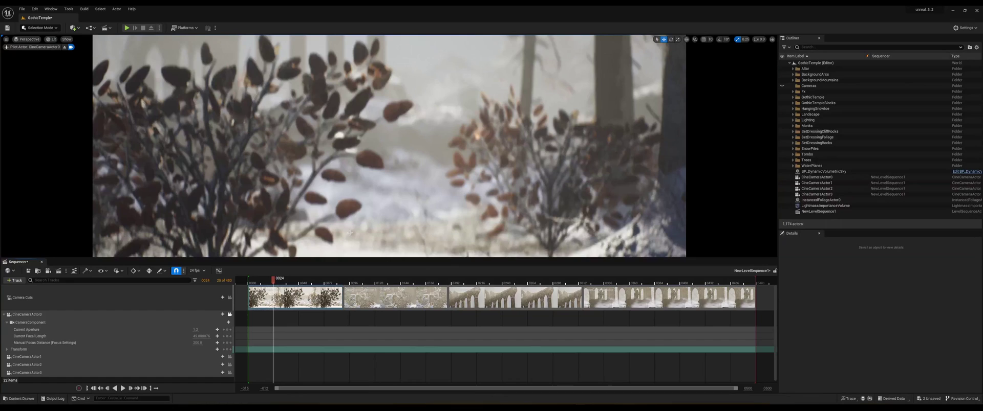
drag(252, 280, 246, 280)
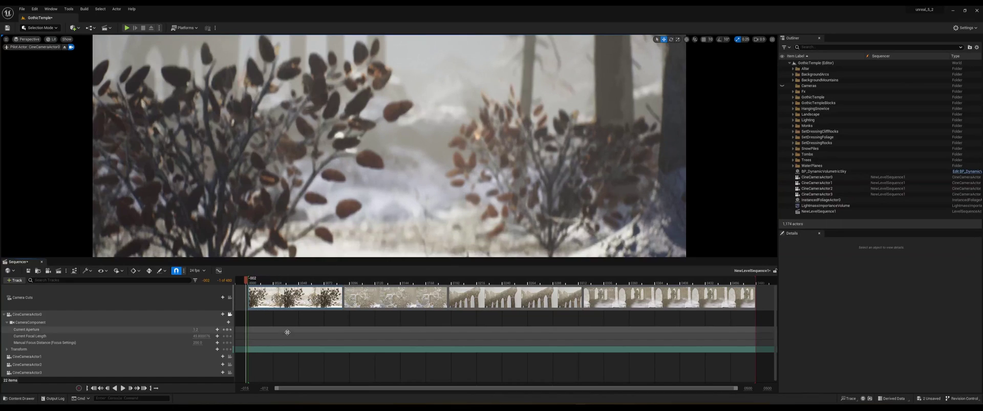
click(304, 280)
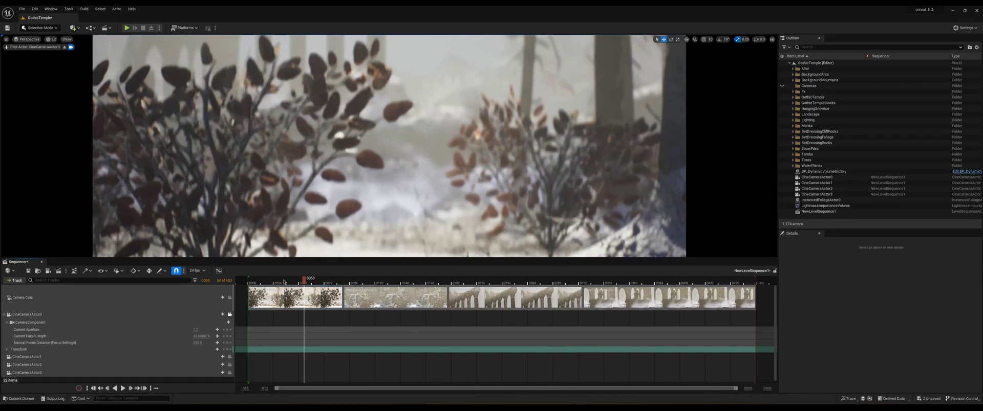
key(space)
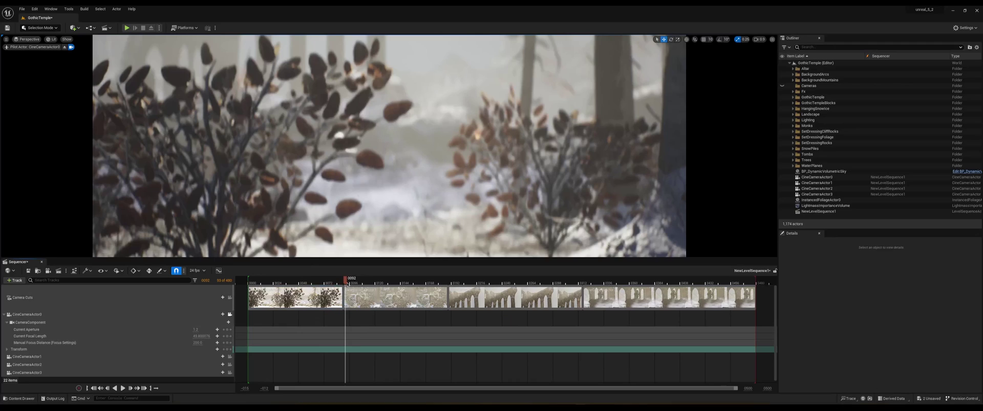
click(30, 40)
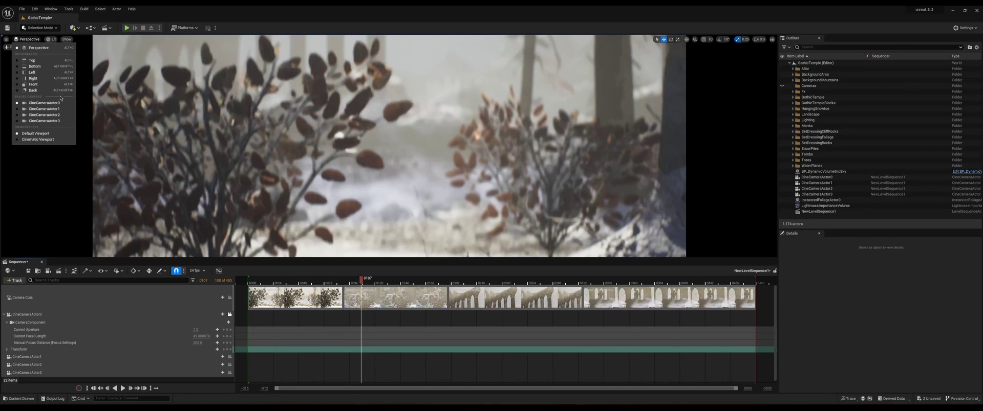
click(25, 39)
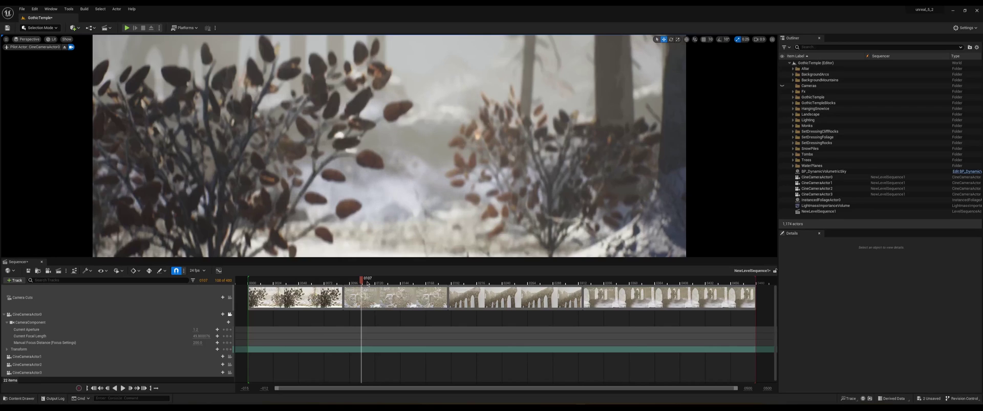
key(Up)
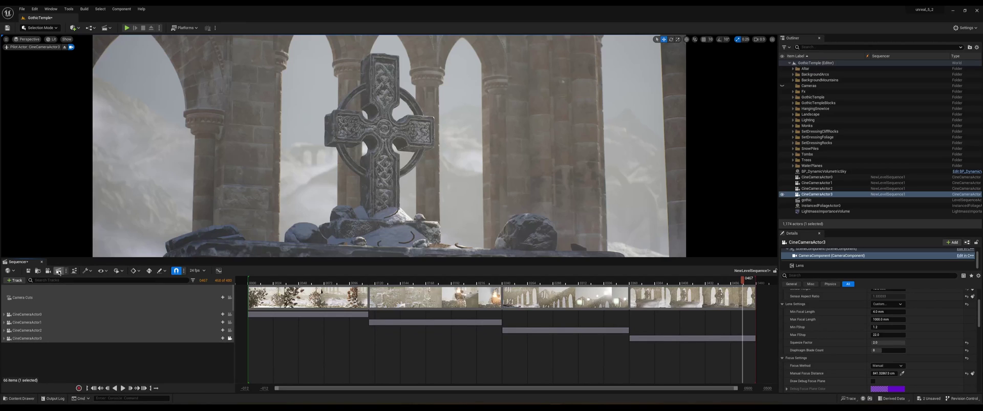
Send NewLevelSequence1 to the Movie Render Queue as a render job
click(59, 271)
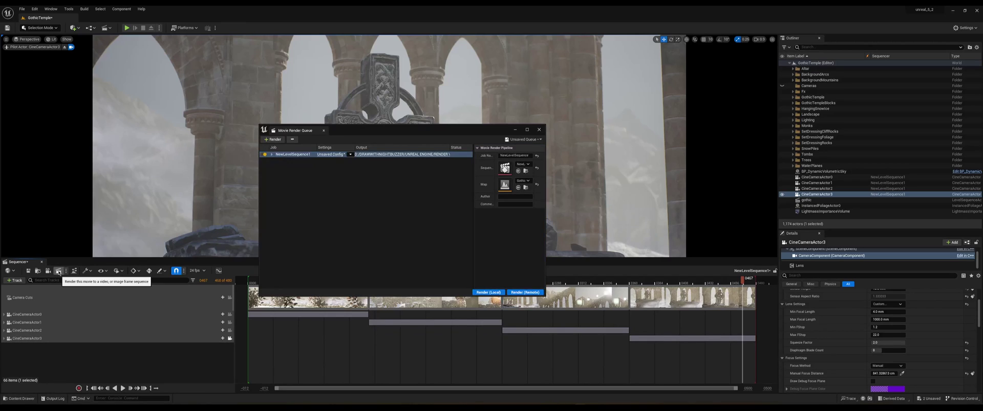
Delete the Anti-aliasing, .png Sequence and .jpg Sequence entries from the render job settings
click(327, 154)
drag(427, 126, 327, 150)
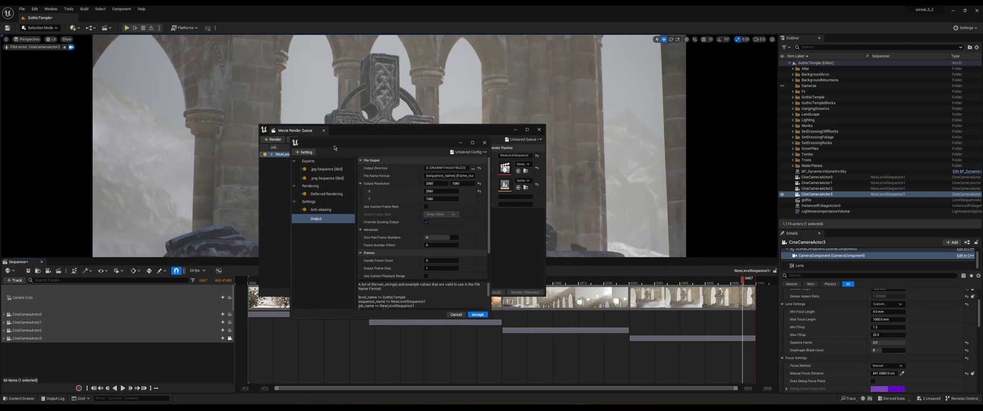
click(322, 210)
key(Delete)
click(324, 178)
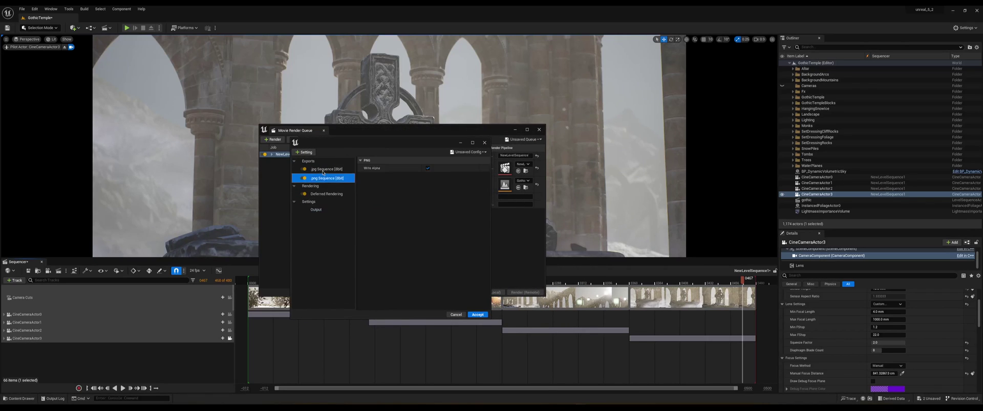
key(Delete)
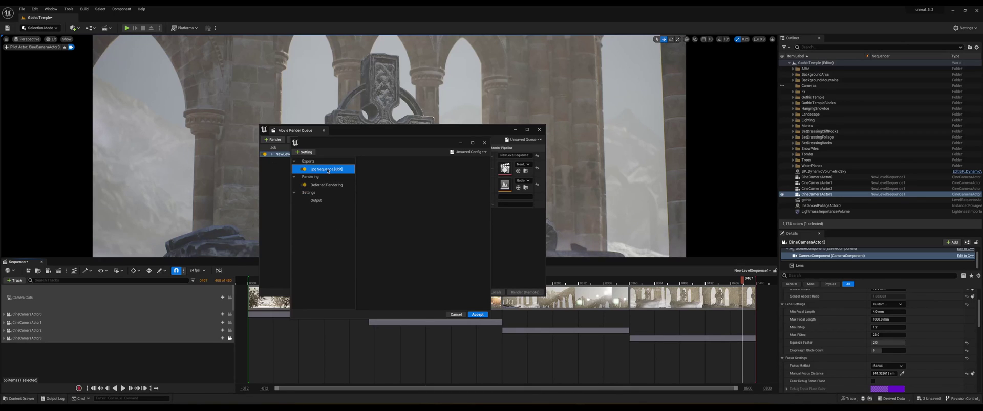
key(Delete)
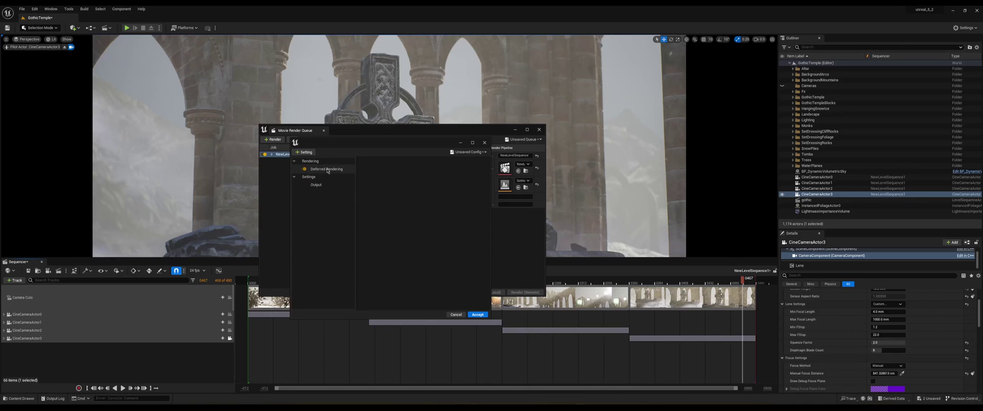
click(306, 153)
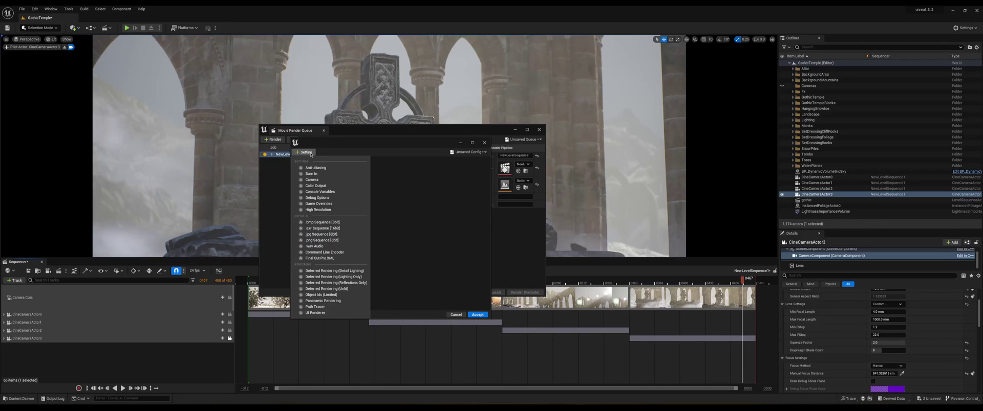
Add a .exr Sequence [16bit] output and review the Deferred Rendering settings
click(308, 229)
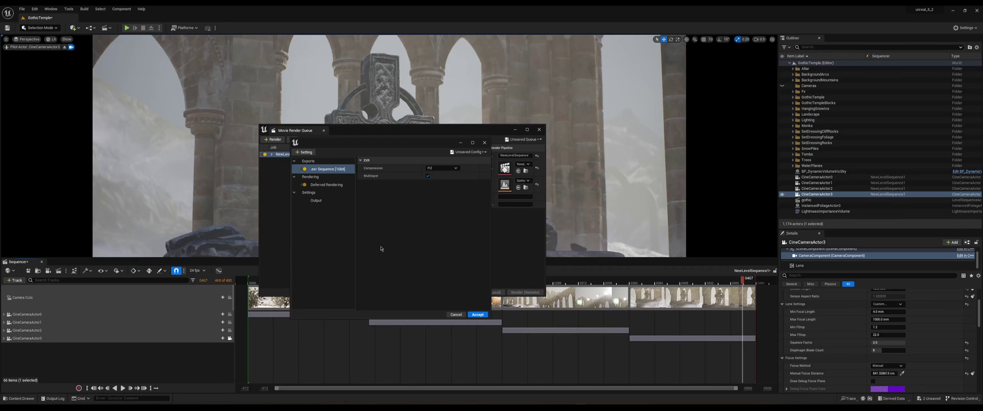
click(326, 184)
click(307, 153)
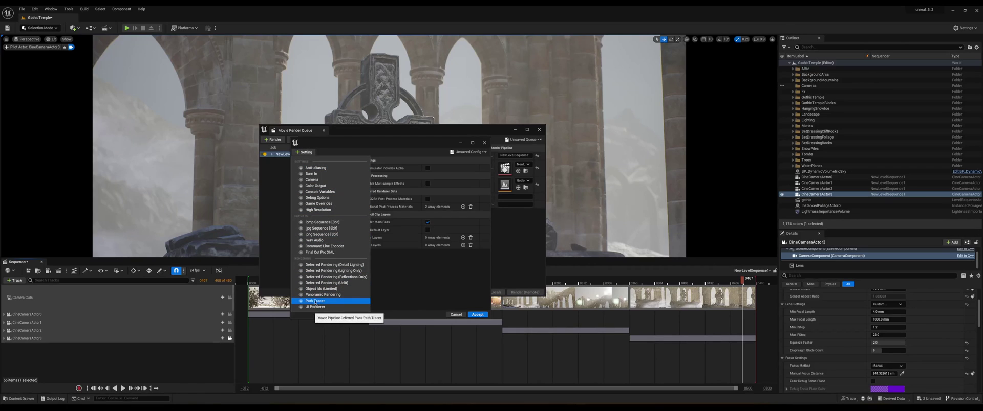
click(306, 152)
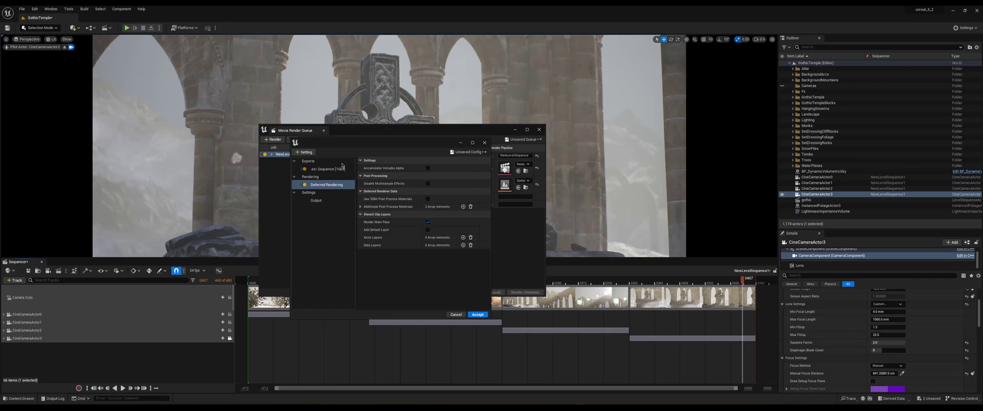
Set the output resolution to 3440 × 1440
click(323, 201)
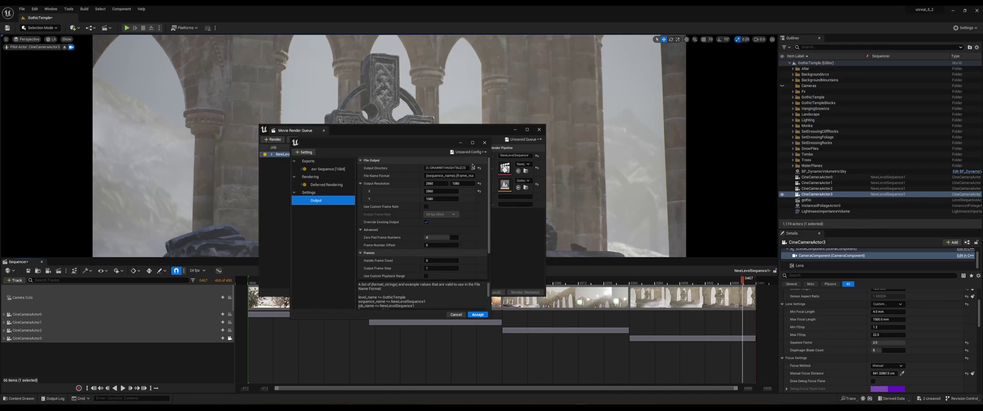
click(464, 184)
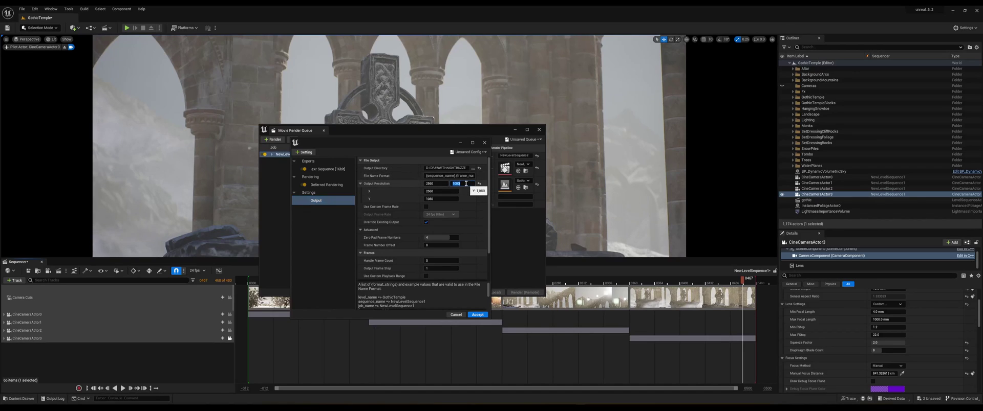
text(1440)
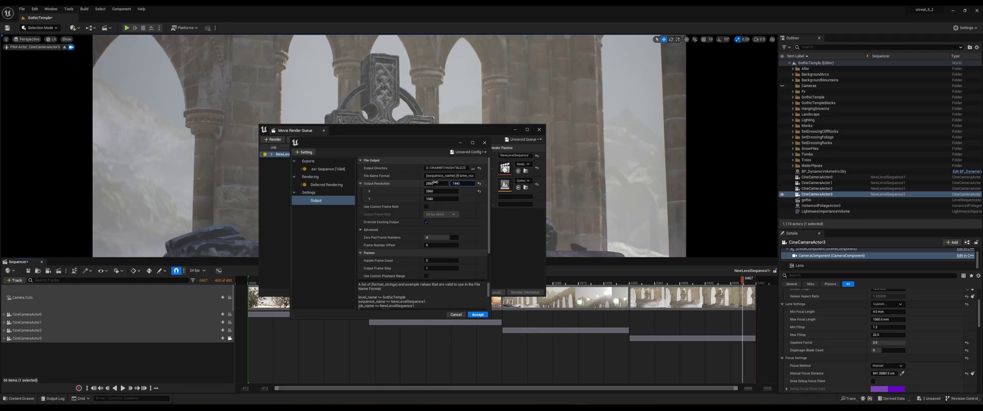
key(Tab)
text(34)
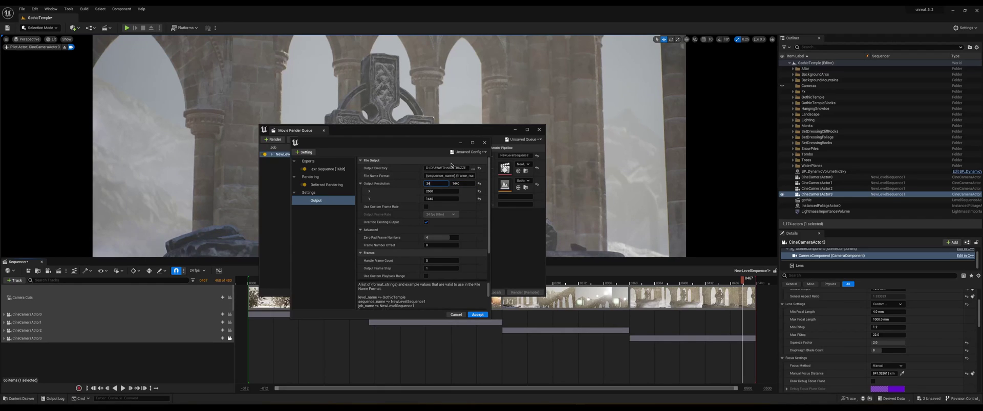
text(40)
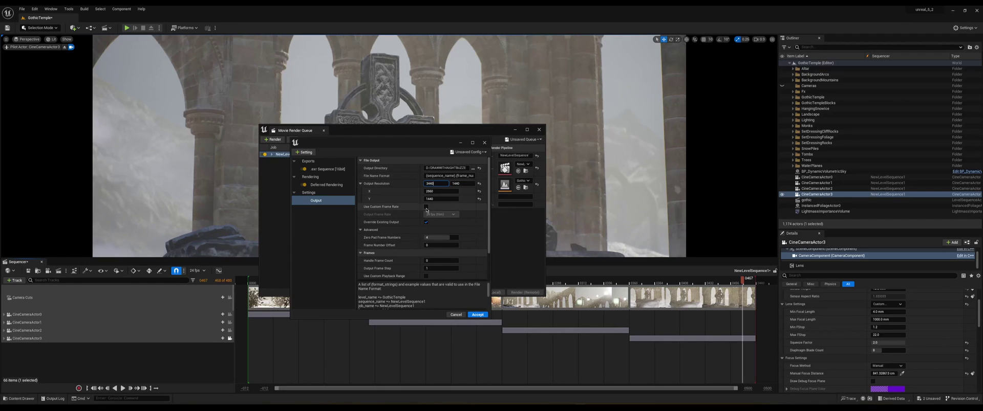
Enable a custom output frame rate and keep it at 24 fps (film)
click(426, 207)
click(442, 215)
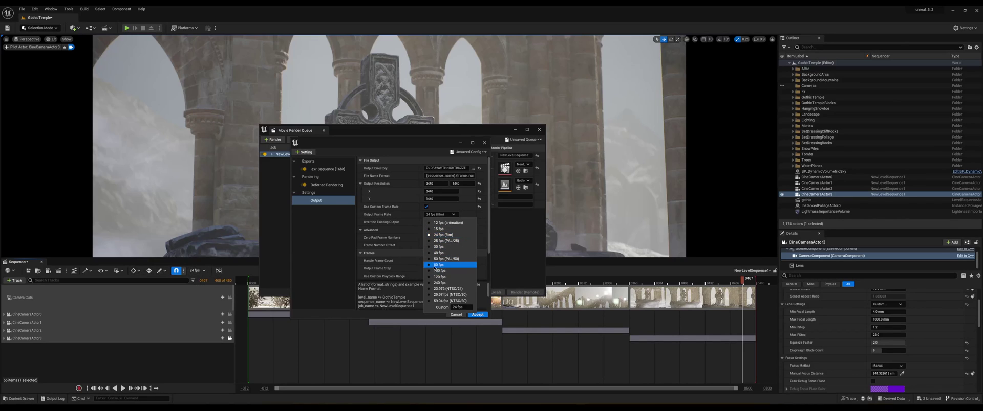
click(437, 215)
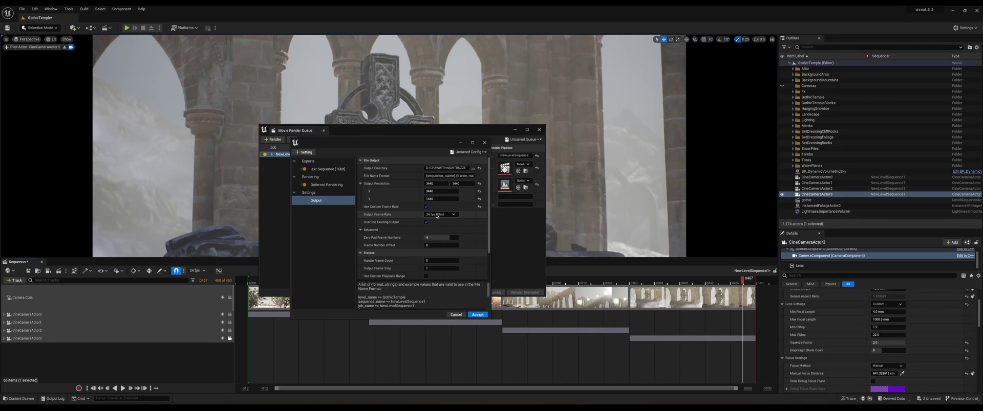
click(438, 216)
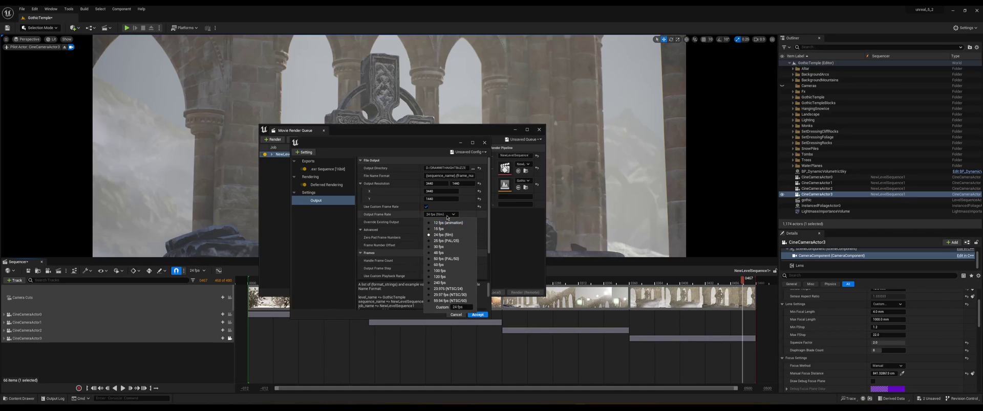
click(448, 217)
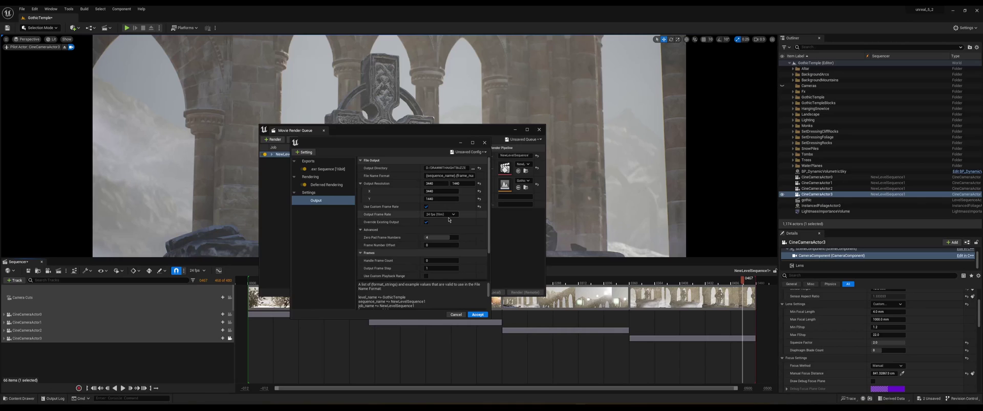
scroll(399, 249, down, 2)
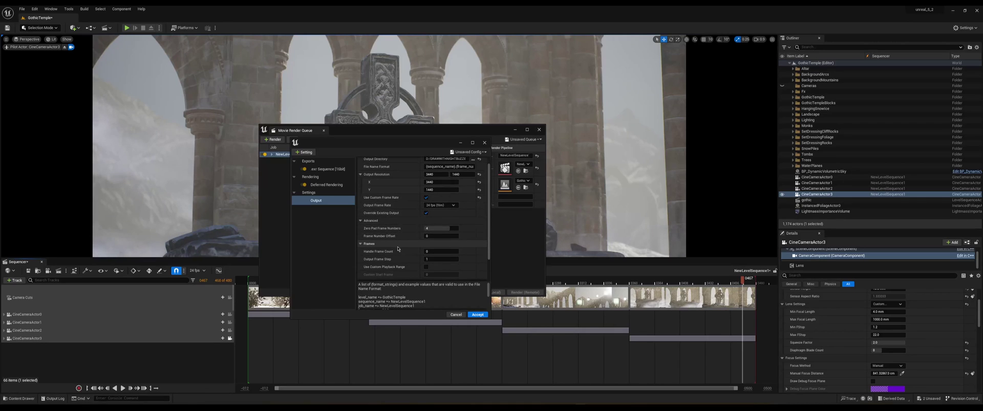
scroll(399, 249, up, 2)
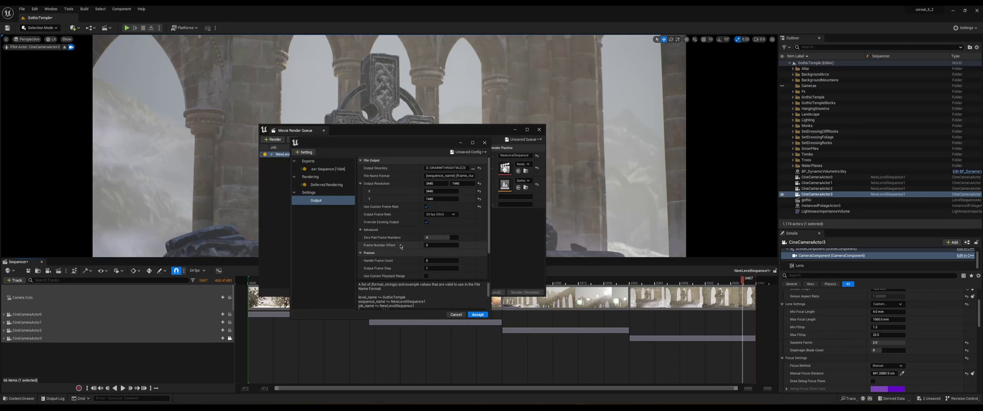
Add an Anti-aliasing setting with 20 spatial and 40 temporal samples
click(303, 153)
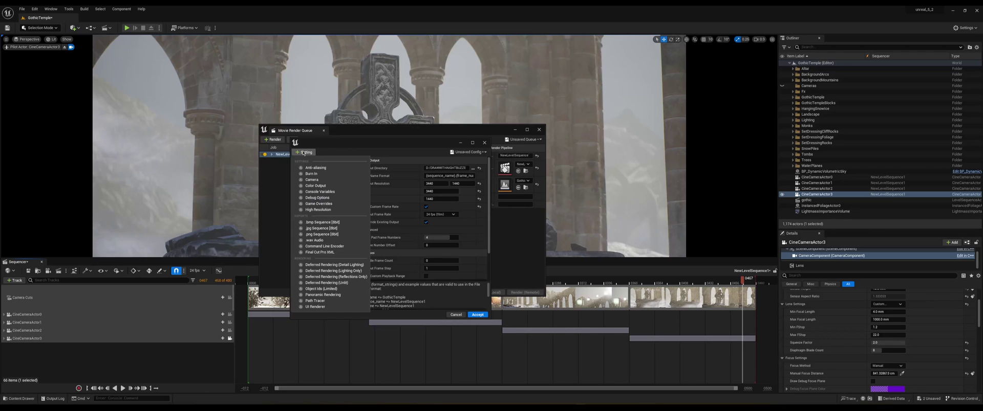
click(328, 168)
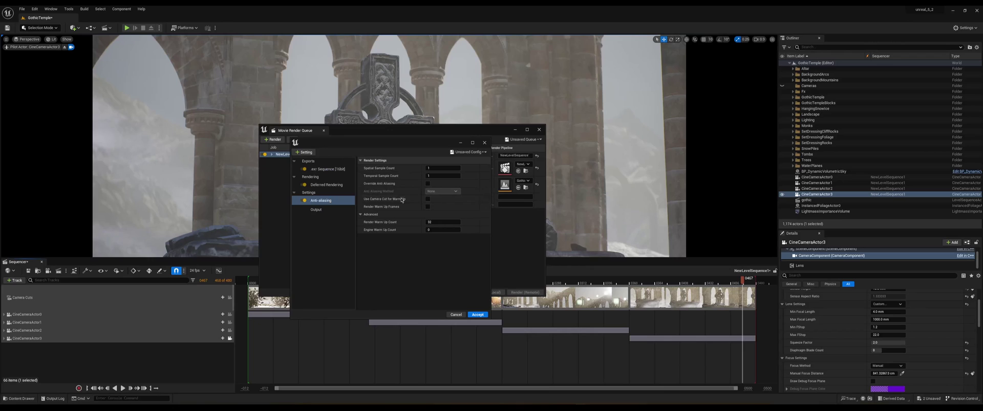
drag(401, 145, 418, 152)
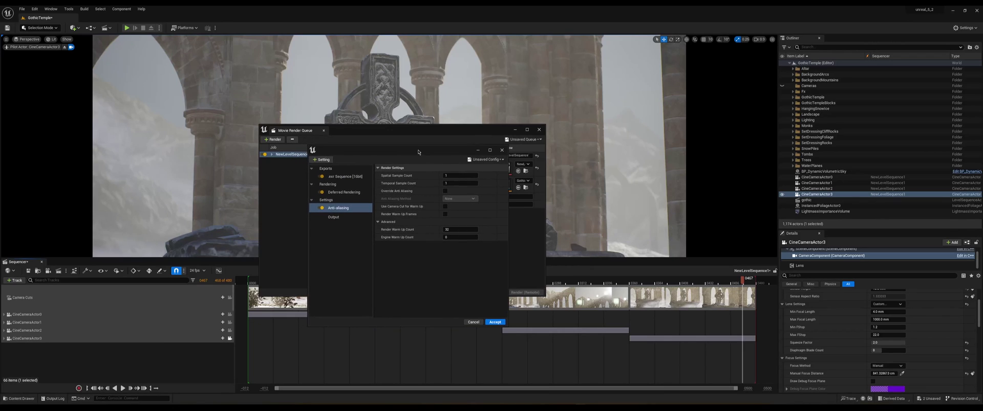
click(457, 176)
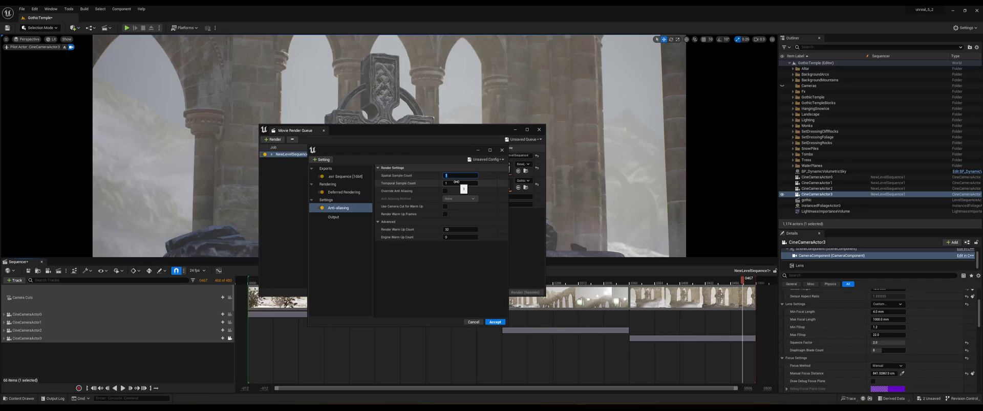
key(Tab)
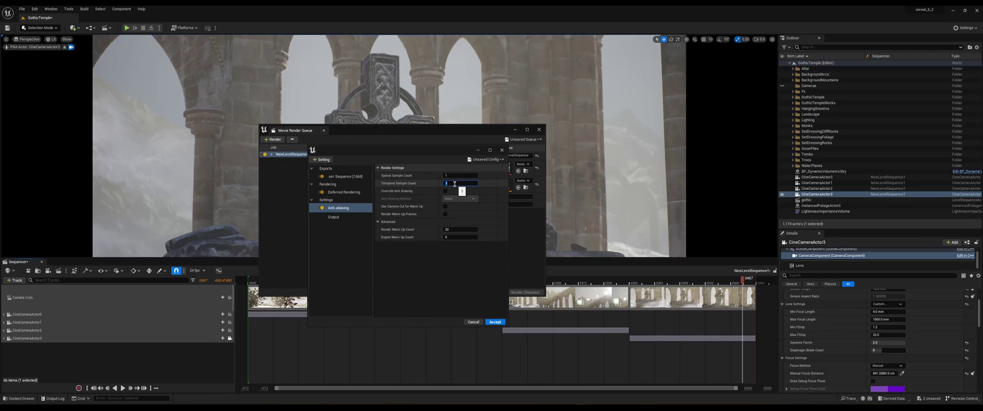
click(454, 176)
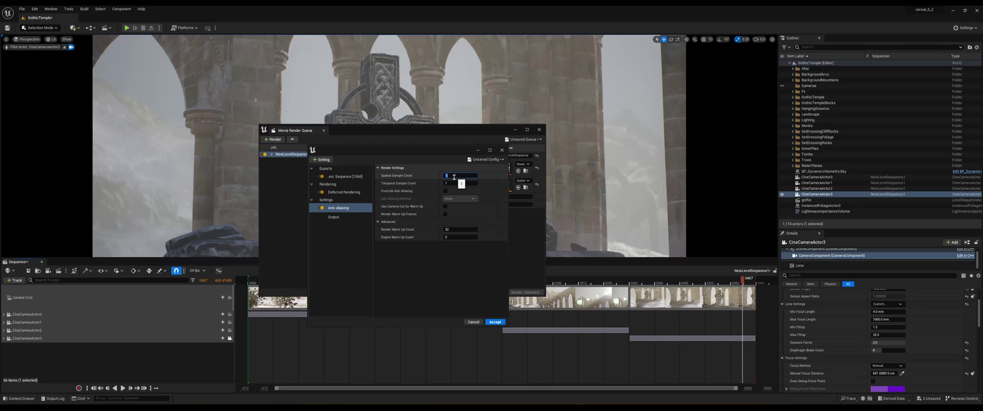
text(20)
key(Tab)
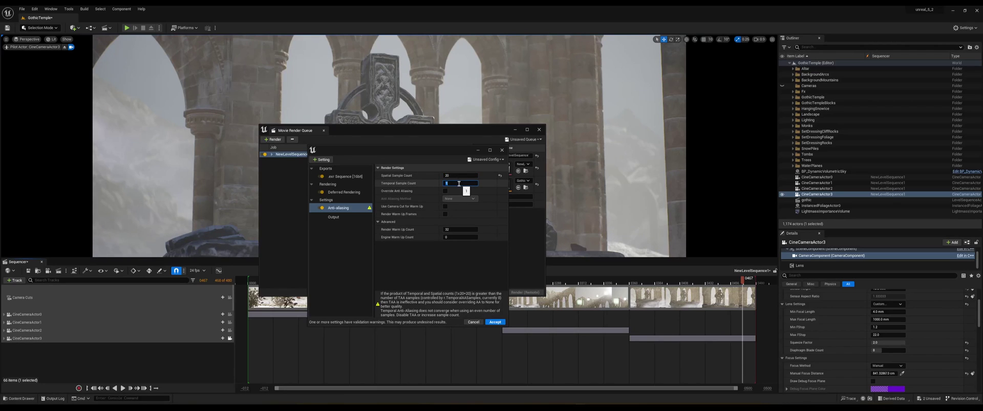
text(40)
key(shift+Tab)
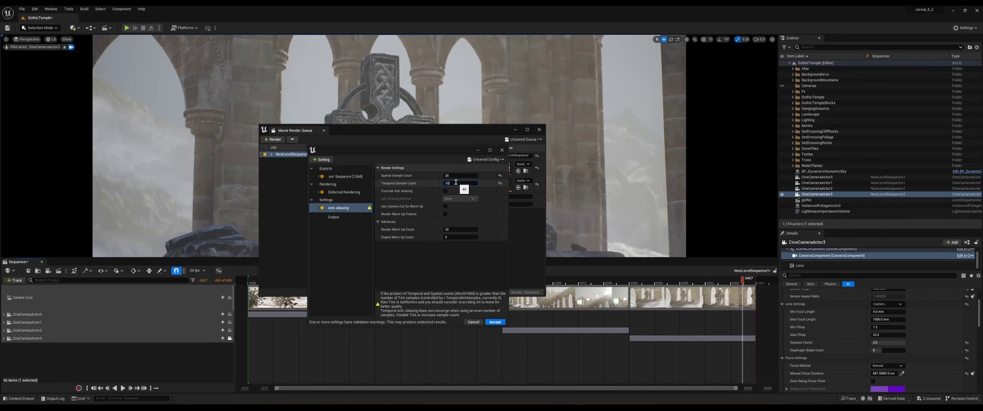
Lower the anti-aliasing sample counts to 10 temporal and 5 spatial
double_click(455, 182)
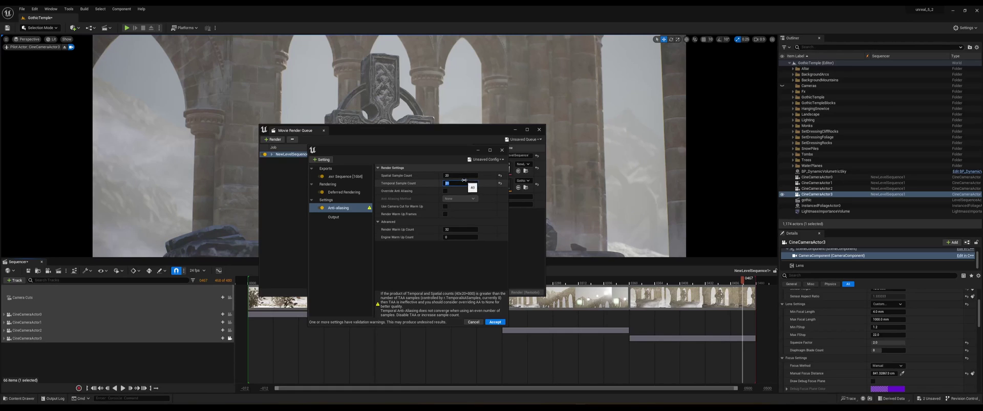
text(10)
double_click(463, 175)
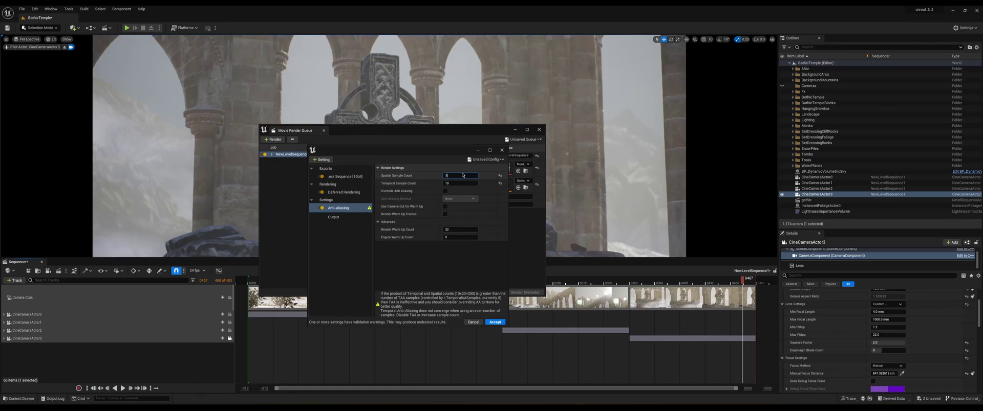
text(5)
key(Return)
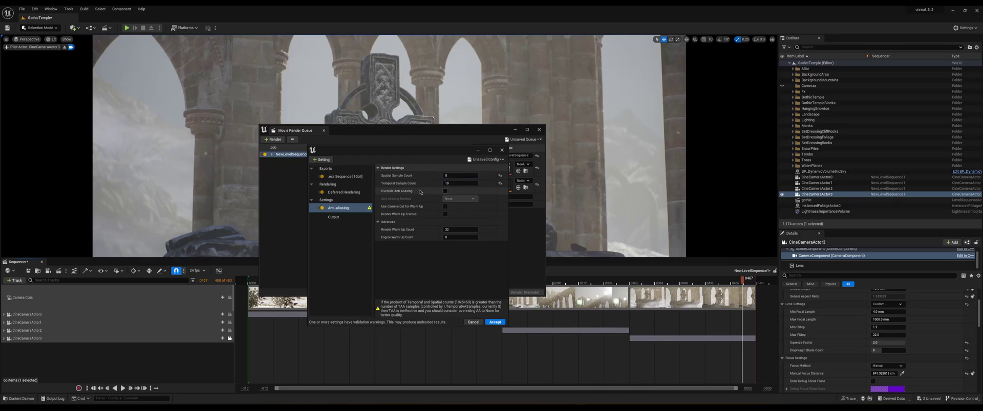
Turn on the anti-aliasing override with method None and enable Render Warm Up Frames
click(445, 192)
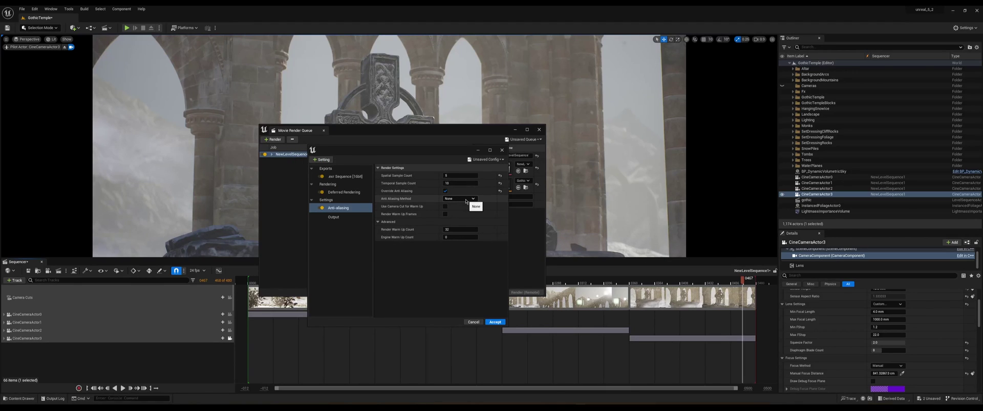
click(465, 201)
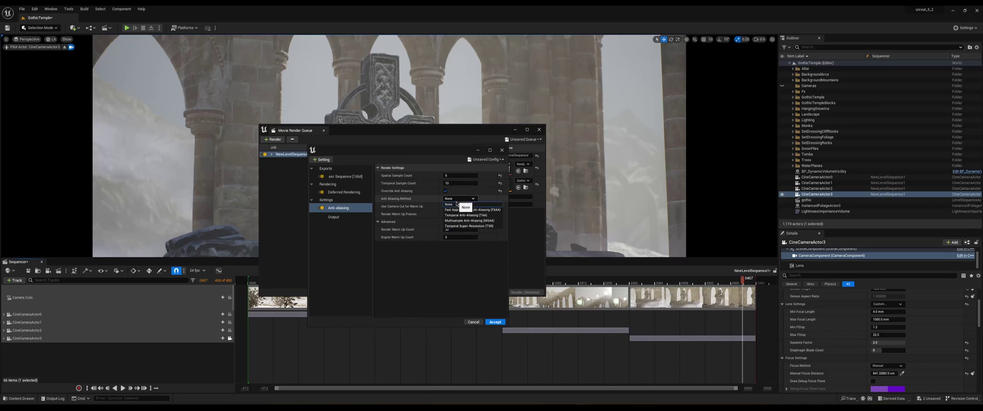
click(468, 226)
click(463, 198)
click(461, 206)
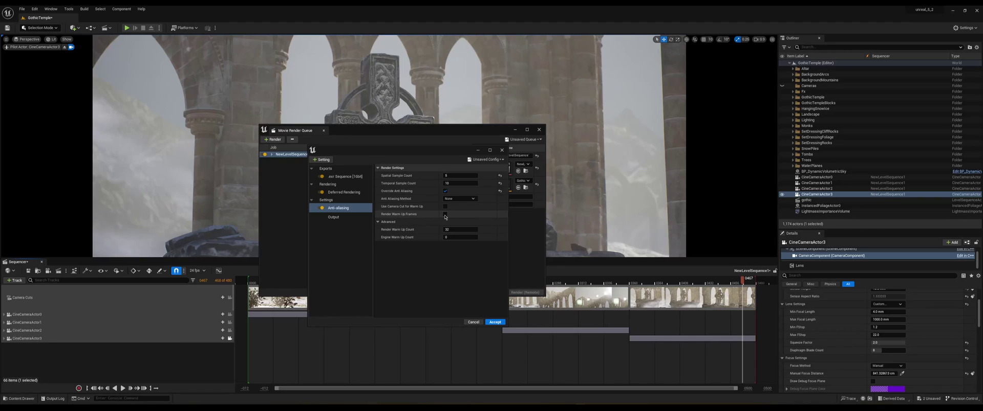
click(444, 213)
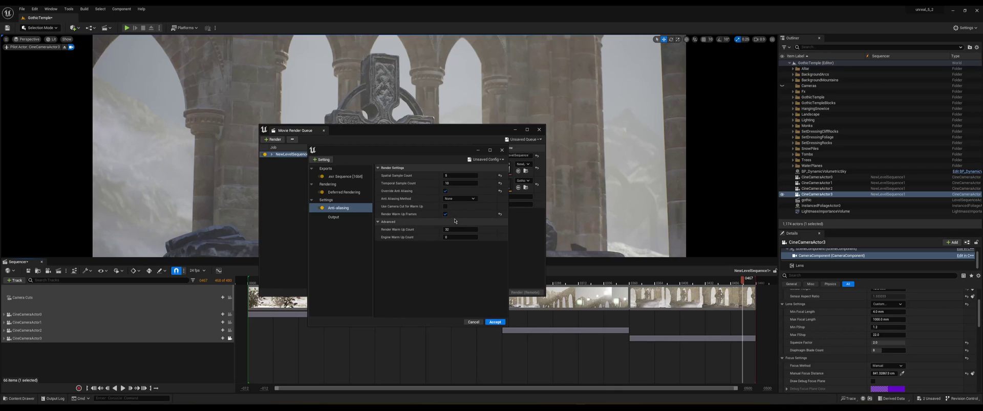
Review the Output settings and accept the render job configuration
click(340, 217)
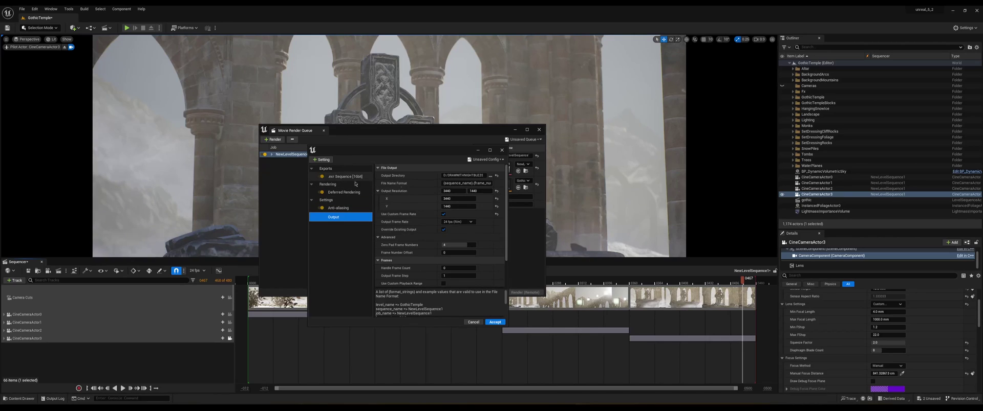
click(494, 323)
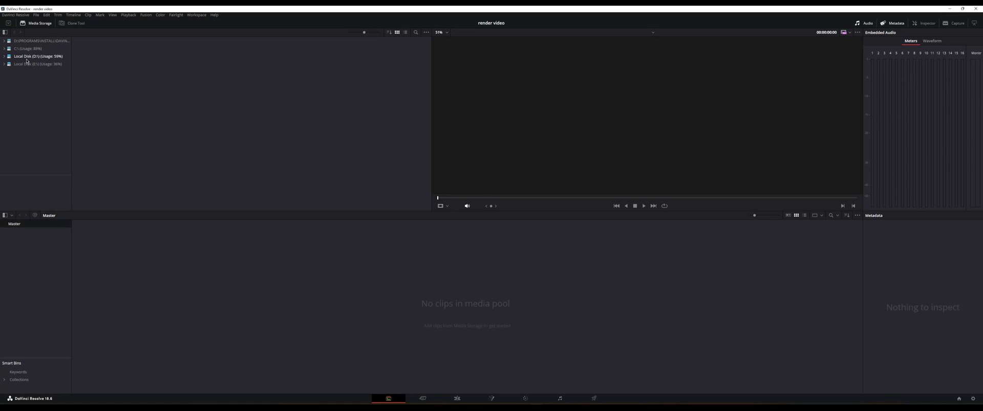
key(alt+Tab)
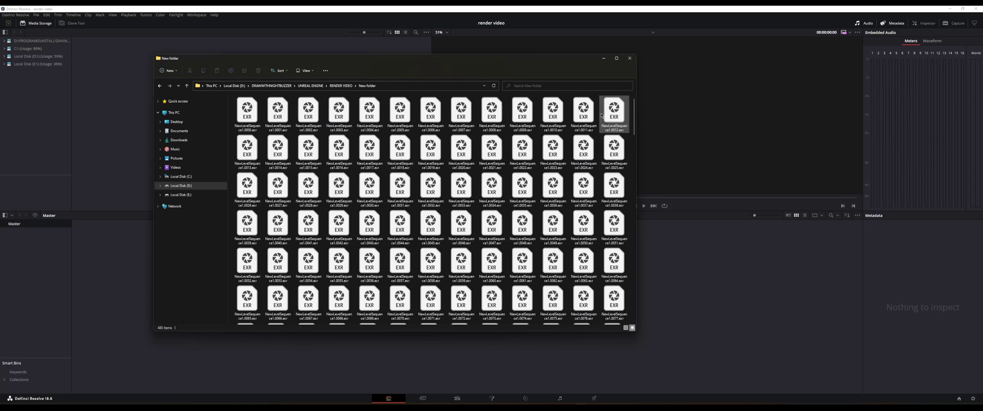
mouse_move(635, 108)
mouse_down()
mouse_move(636, 312)
mouse_move(635, 100)
mouse_up()
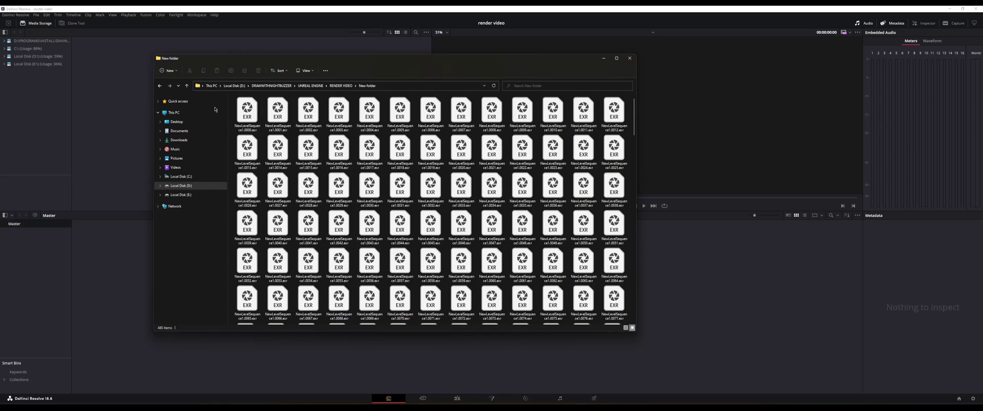
click(629, 59)
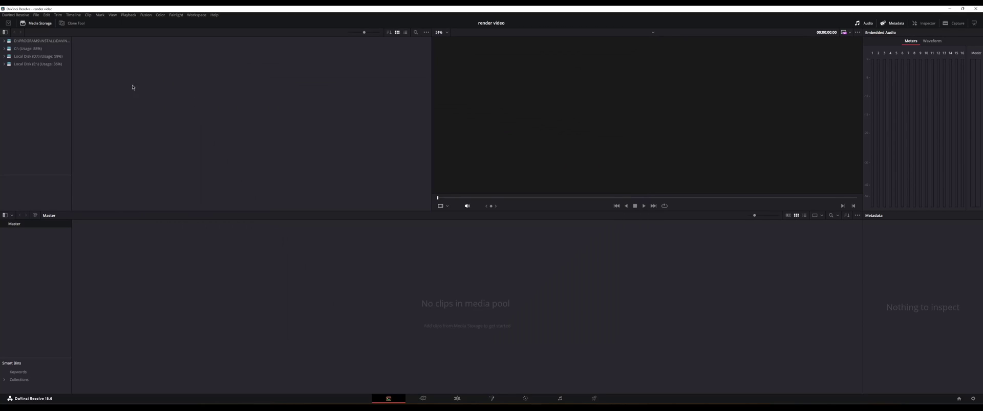
Import the EXR sequence from D:\RENDER VIDEO\New folder into the media pool, then go to the Cut page
click(5, 58)
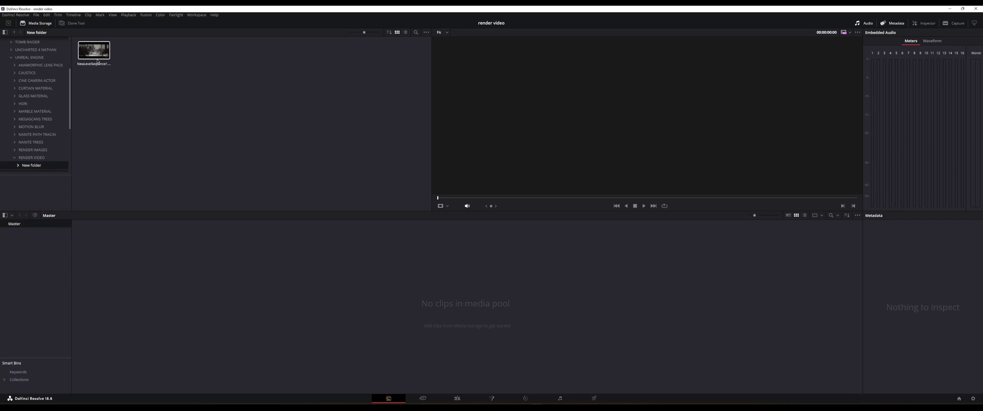
drag(92, 53, 386, 280)
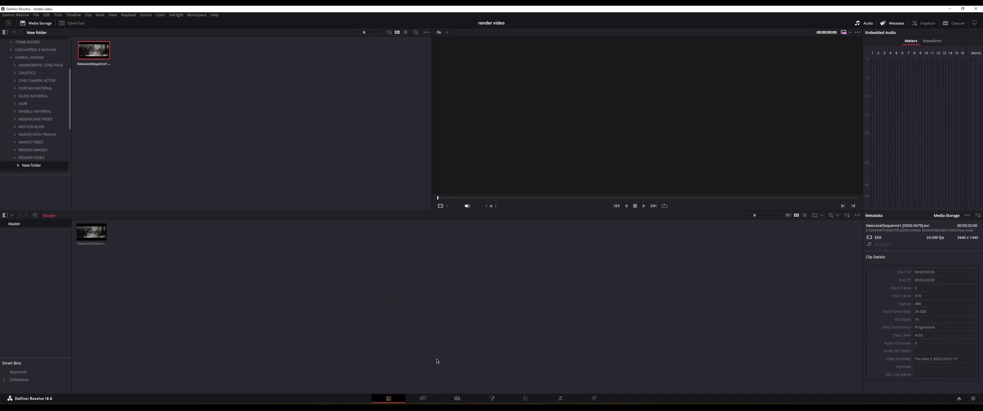
click(423, 398)
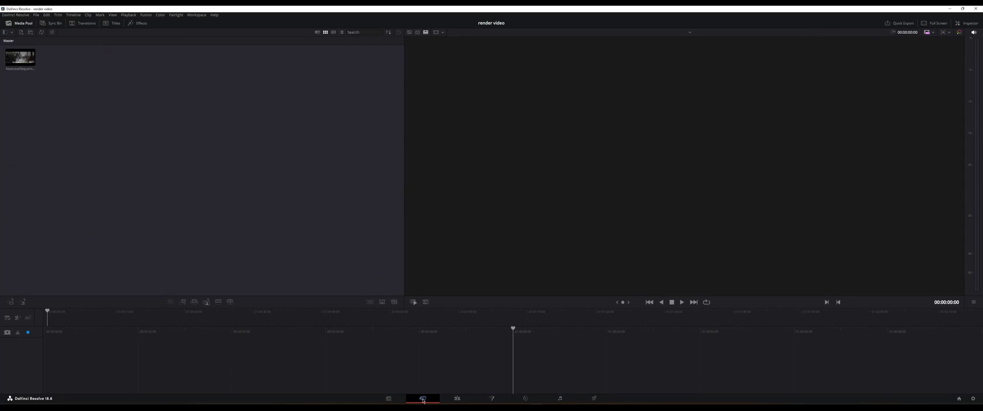
drag(20, 57, 525, 366)
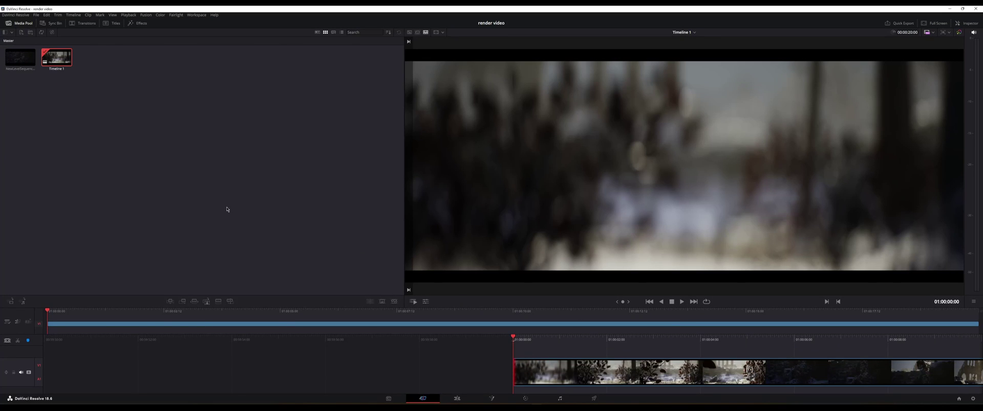
key(space)
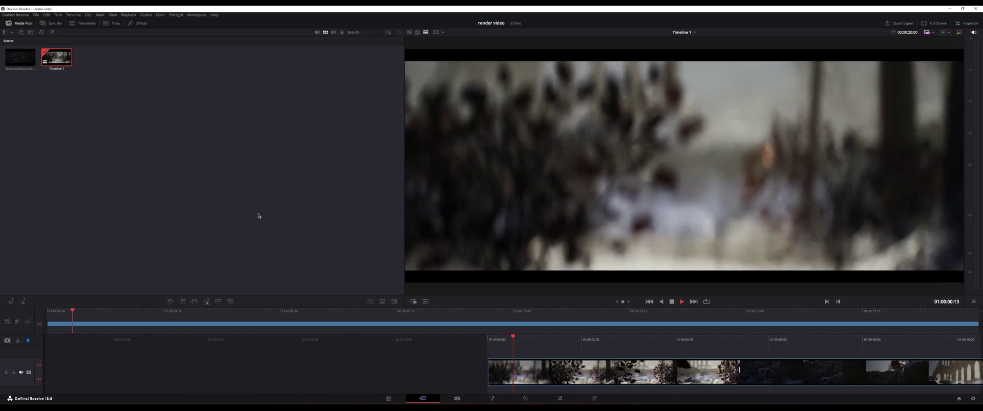
click(671, 303)
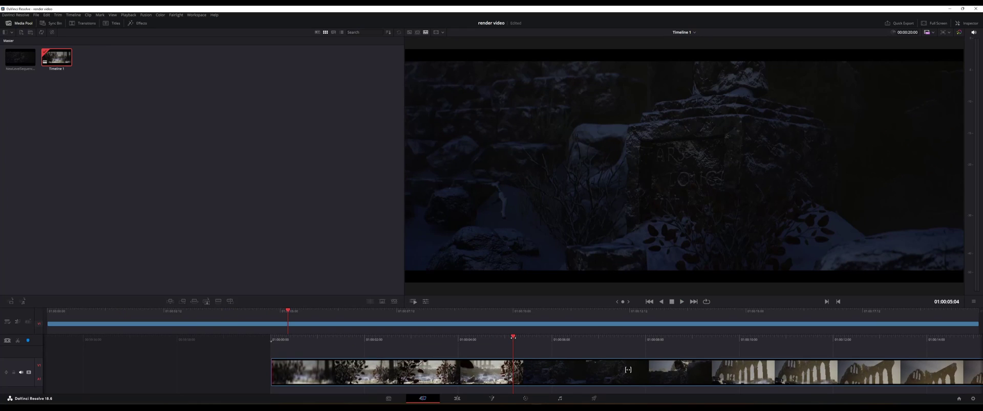
scroll(502, 327, up, 5)
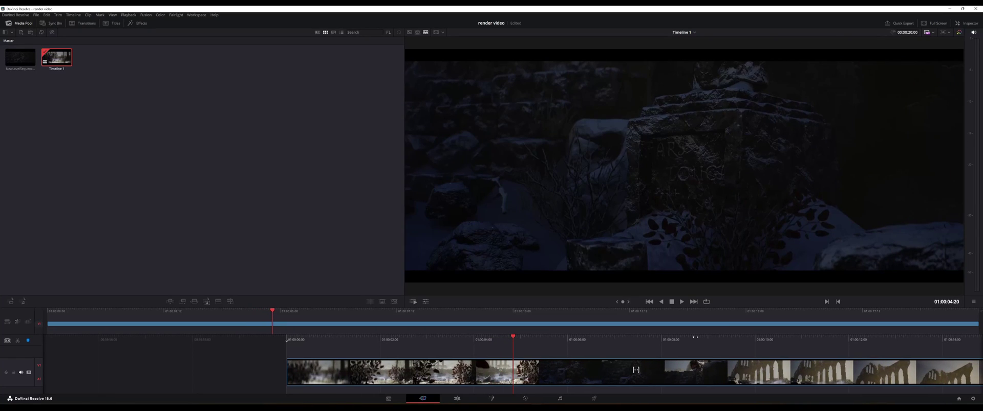
On the Edit page, zoom the timeline and scrub to the shot change at 01:00:04:18
click(457, 400)
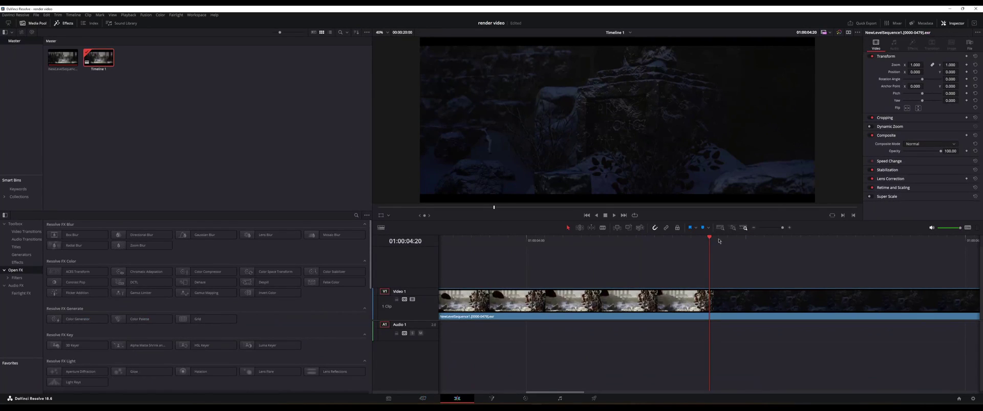
drag(782, 230, 785, 230)
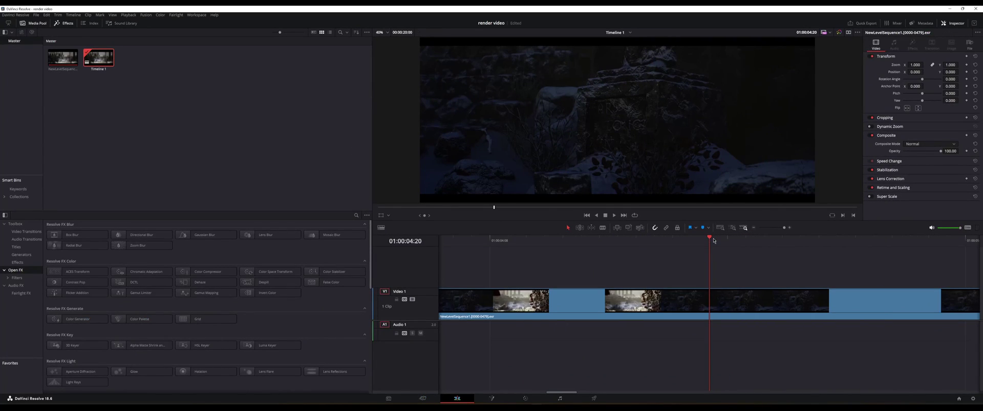
drag(713, 240, 661, 242)
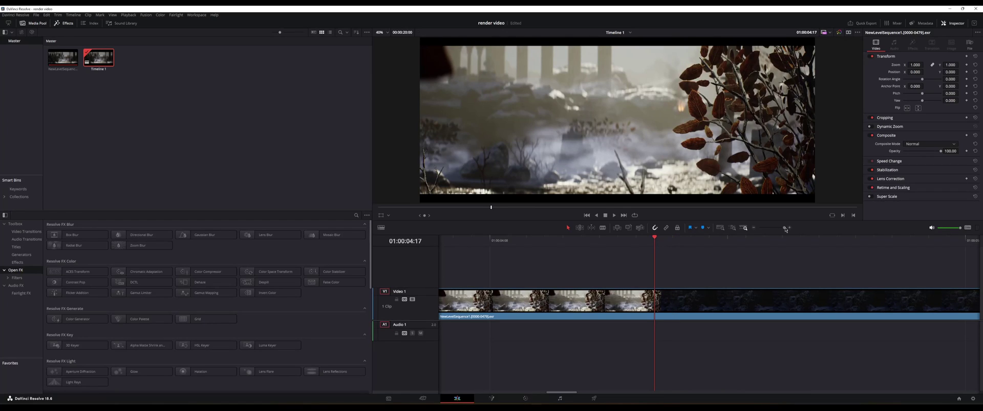
drag(662, 239, 669, 241)
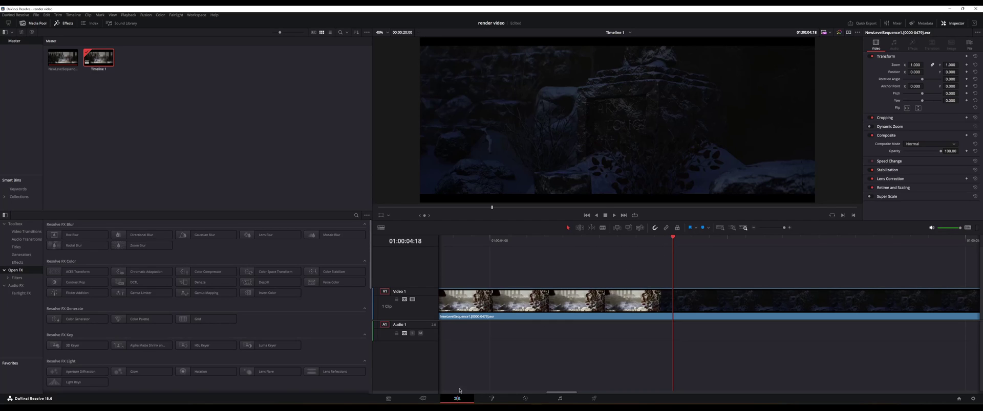
Cut the clip at the shot change and drag the second clip right, opening a gap
click(423, 398)
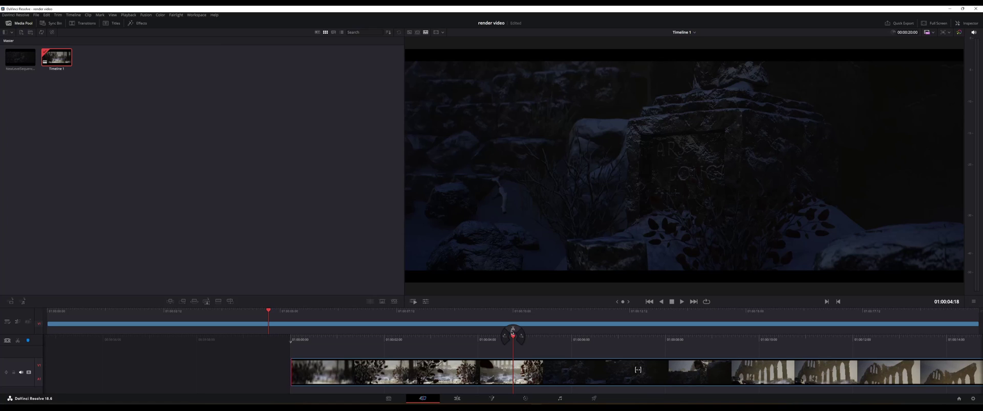
drag(513, 369, 491, 366)
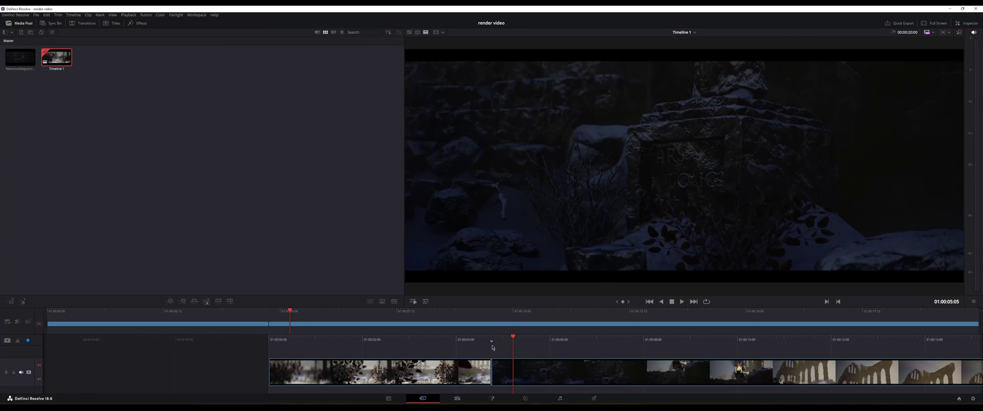
click(457, 399)
drag(682, 302, 810, 302)
Slide the second clip back flush against the first and return to the 01:00:04:18 cut
key(Up)
key(Up)
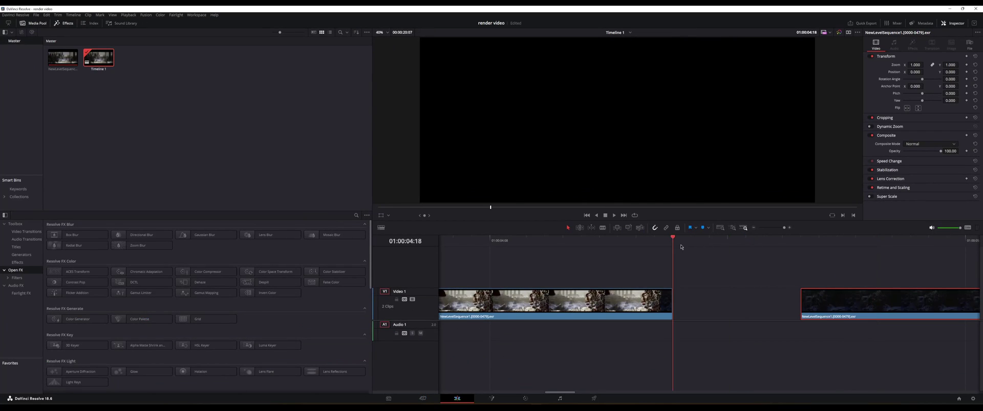
key(Left)
key(Right)
key(Down)
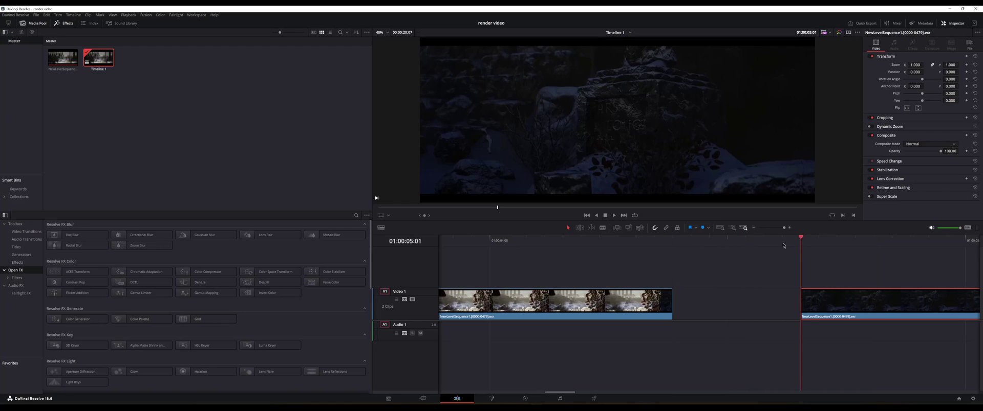
key(Up)
key(Down)
drag(837, 307, 714, 302)
scroll(643, 338, right, 5)
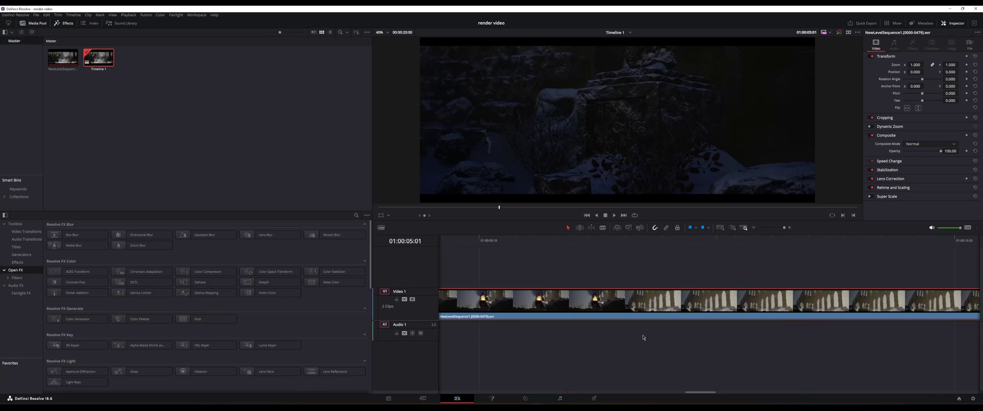
mouse_move(608, 249)
mouse_down()
mouse_move(626, 242)
mouse_move(541, 239)
mouse_move(551, 239)
mouse_up()
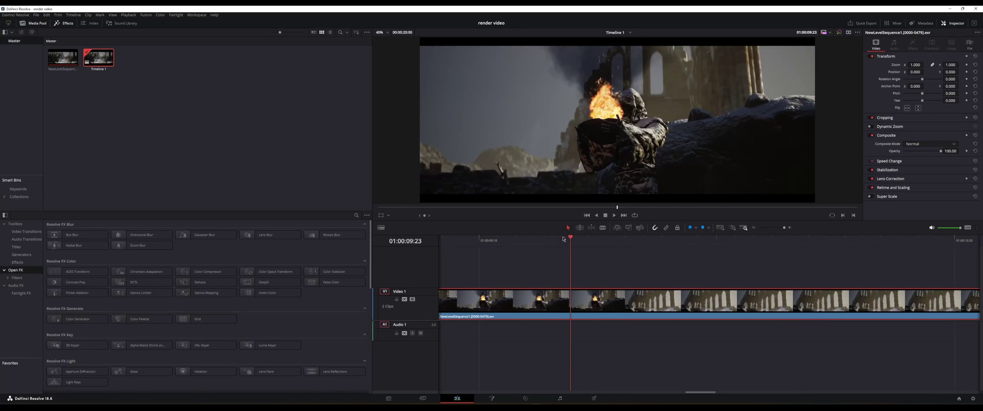
key(ctrl+z)
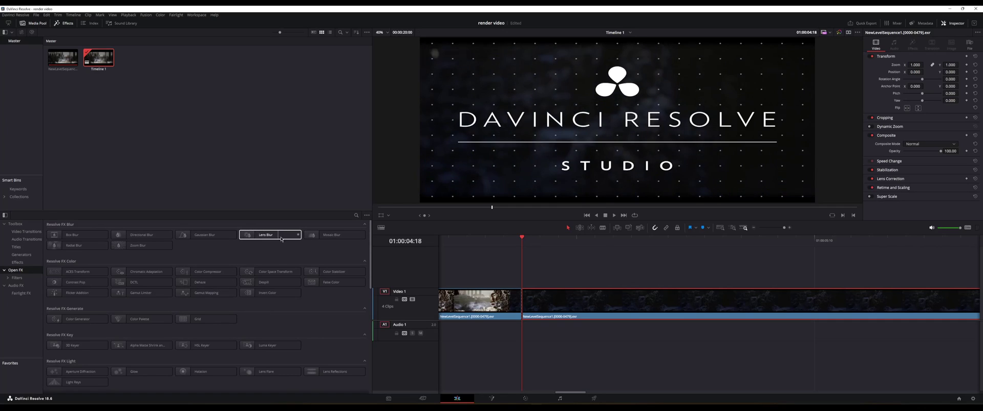
Drop a 22-frame Additive Dissolve across the first cut and play it back to check it
click(26, 231)
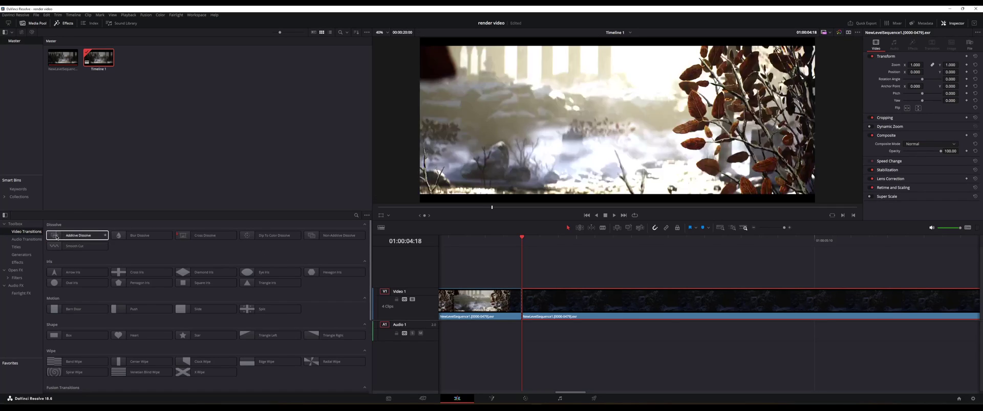
drag(56, 237, 739, 302)
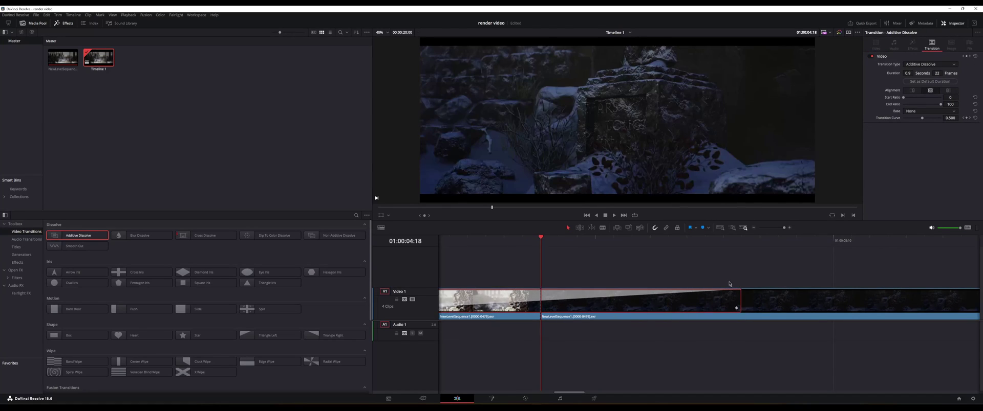
mouse_move(779, 230)
mouse_down()
mouse_move(765, 230)
mouse_move(778, 232)
mouse_up()
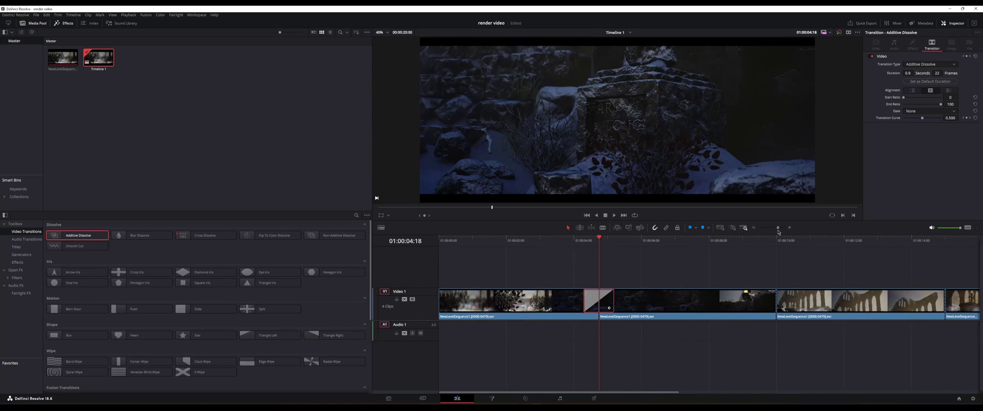
click(584, 246)
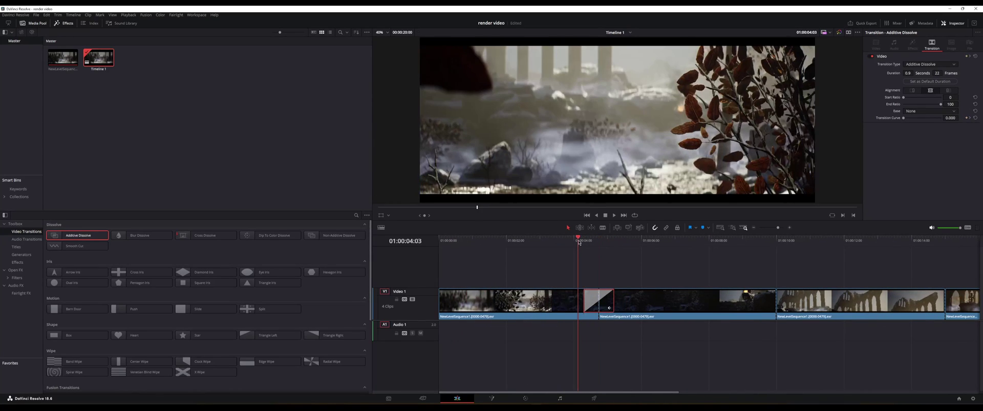
key(space)
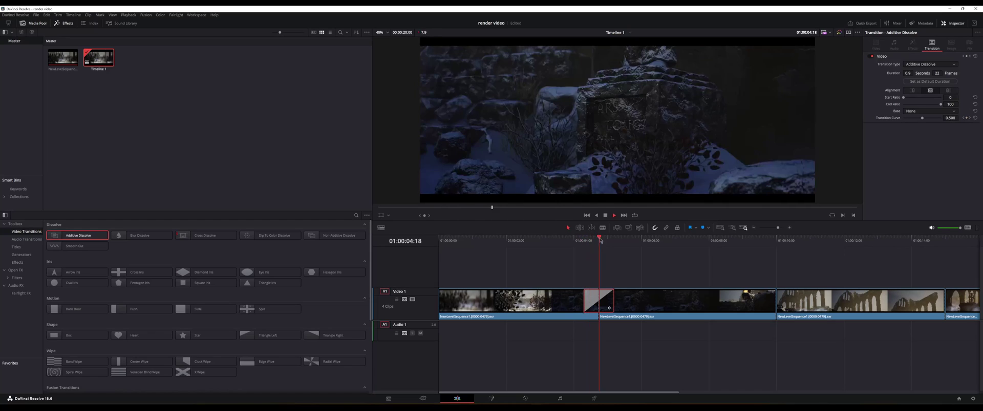
drag(593, 240, 614, 240)
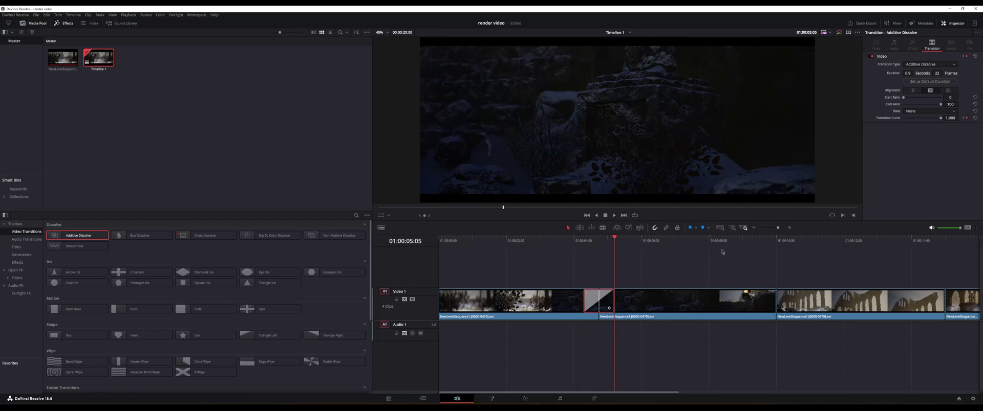
key(space)
key(space)
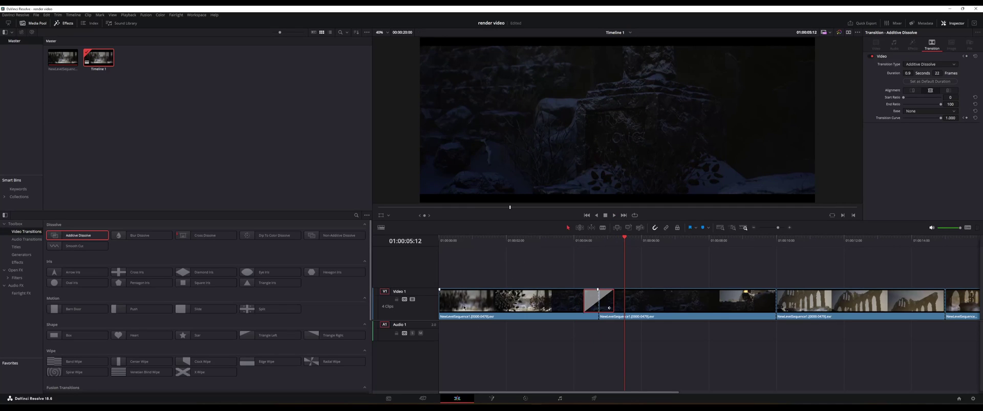
Add Box Blur from Open FX to the second clip and set its strength to about 0.248
click(15, 270)
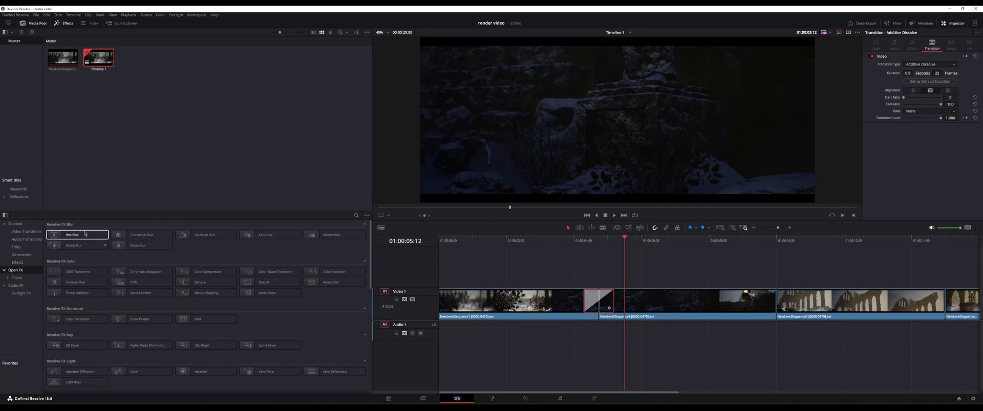
drag(83, 235, 653, 303)
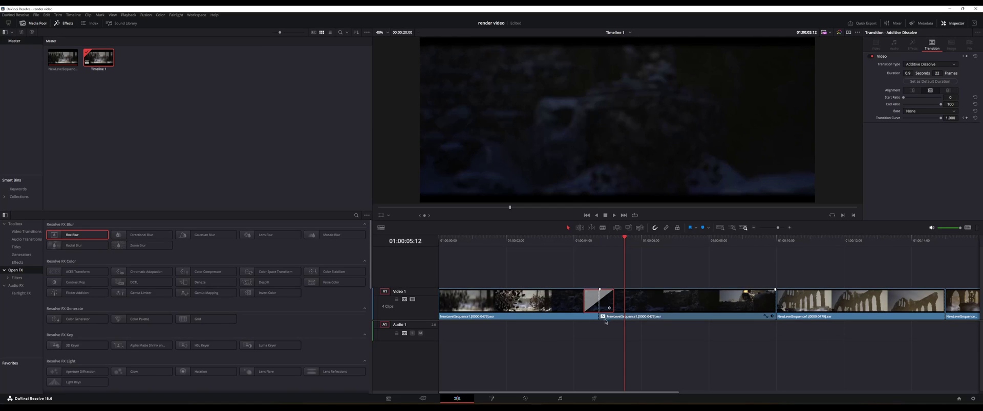
click(654, 300)
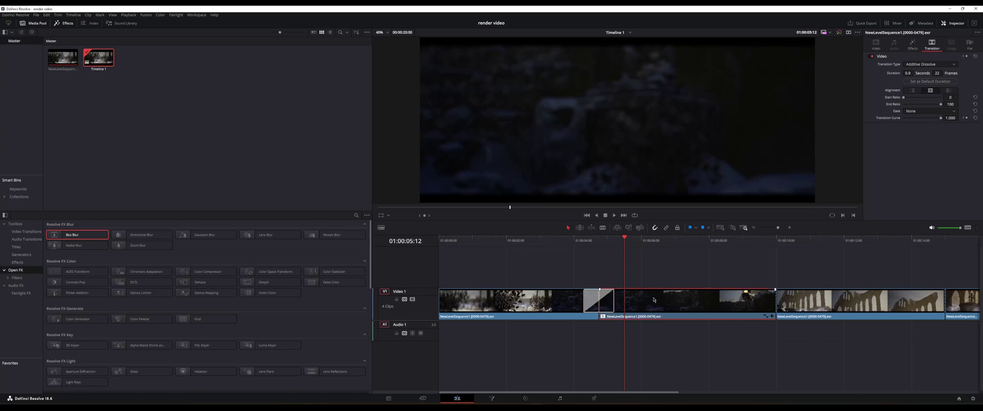
click(912, 45)
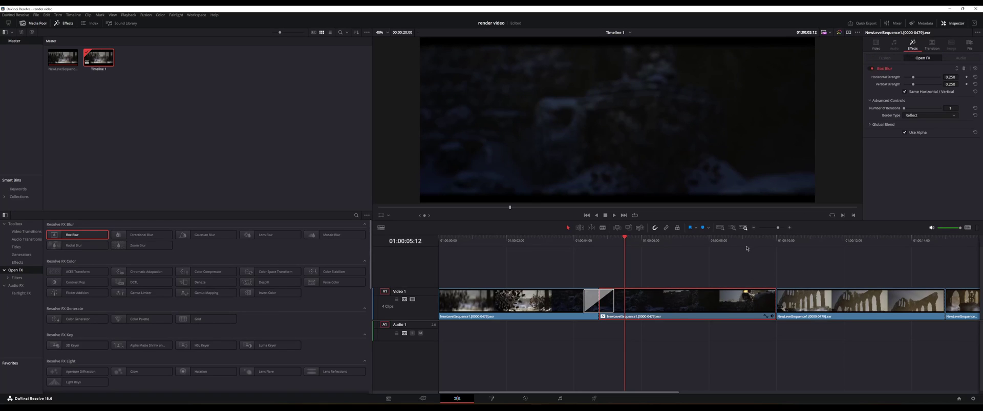
mouse_move(912, 78)
mouse_down()
mouse_move(923, 78)
mouse_move(913, 88)
mouse_up()
click(683, 266)
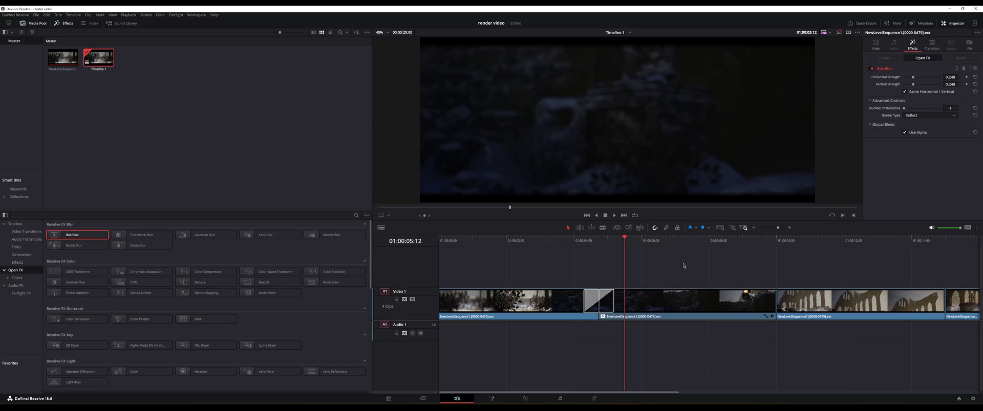
click(963, 68)
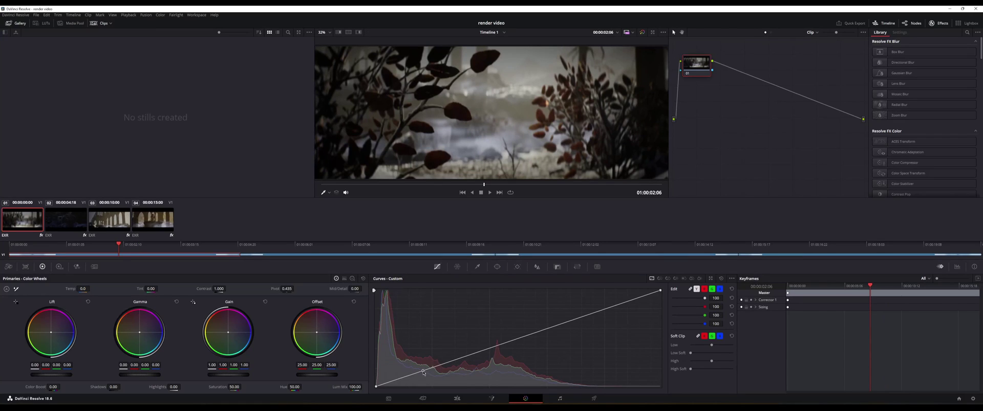
Try an S-curve and Gain 1.52 on the first clip, then undo back to neutral
drag(423, 373, 414, 353)
drag(492, 347, 576, 310)
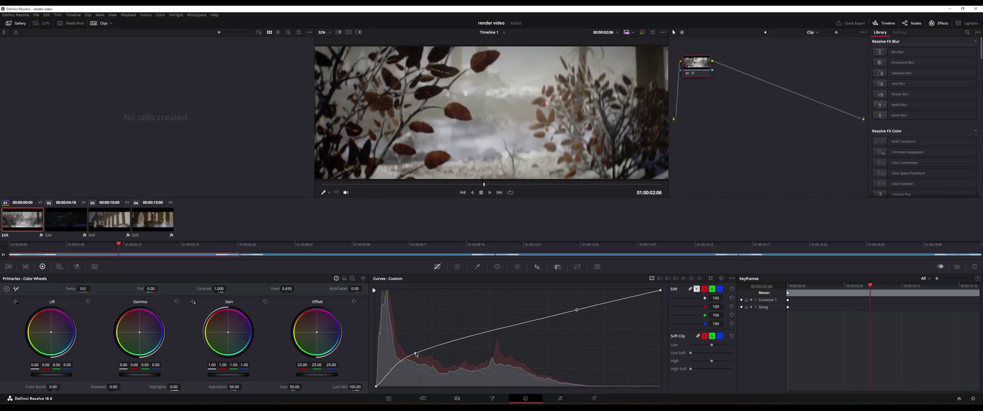
drag(415, 354, 433, 364)
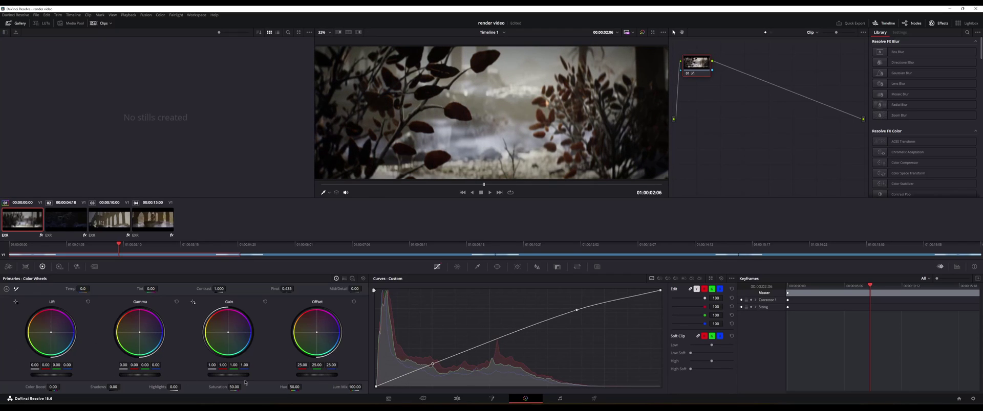
drag(228, 375, 251, 375)
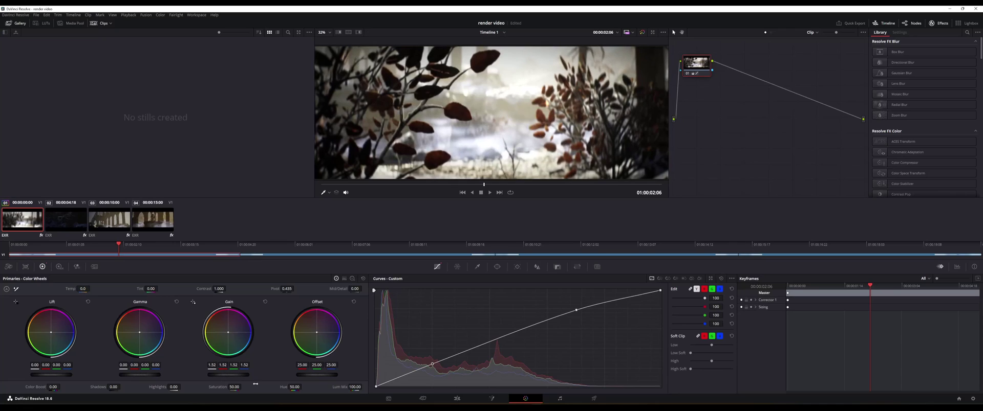
key(ctrl+z)
key(ctrl+z)
key(ctrl+z)
key(ctrl+z)
key(ctrl+z)
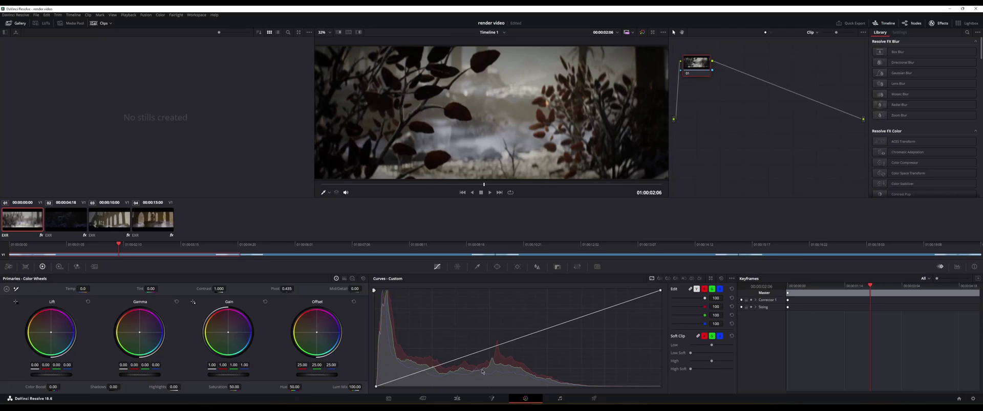